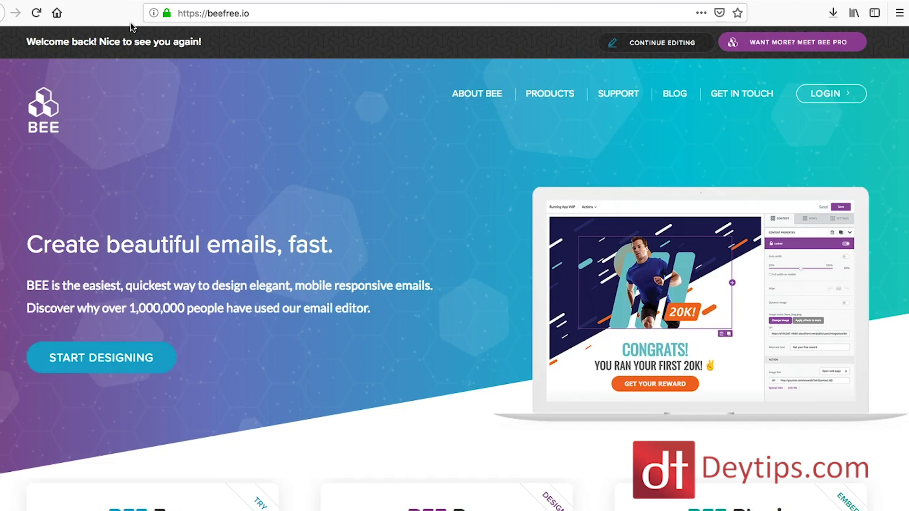
- Log in to BEE Pro from the BEE homepage with the account's email and password
click(179, 81)
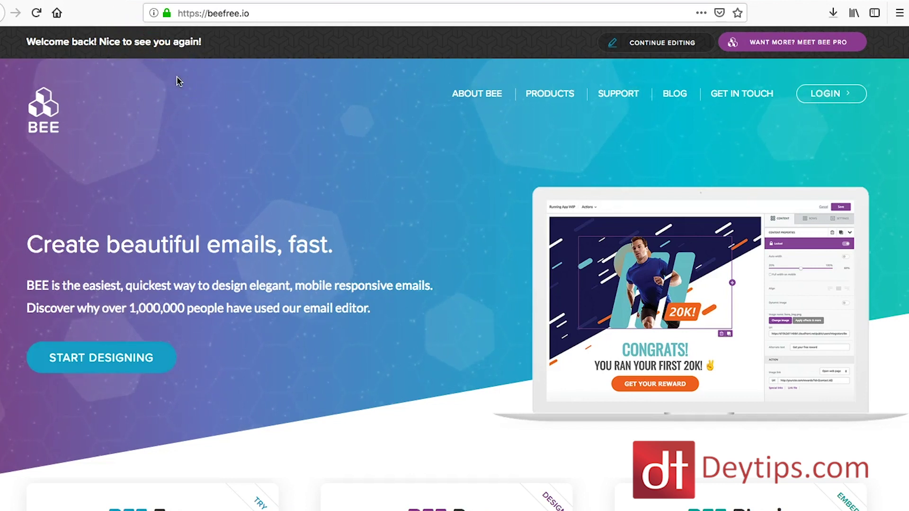
click(827, 95)
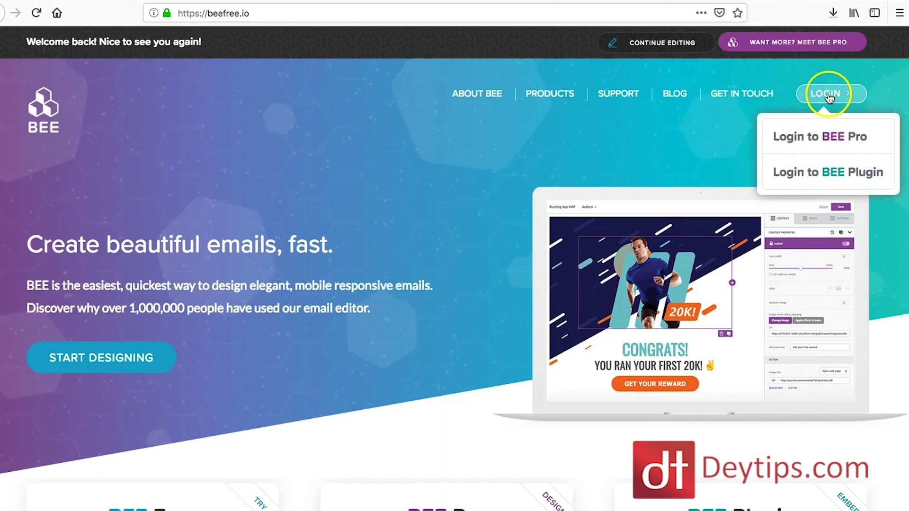
click(851, 142)
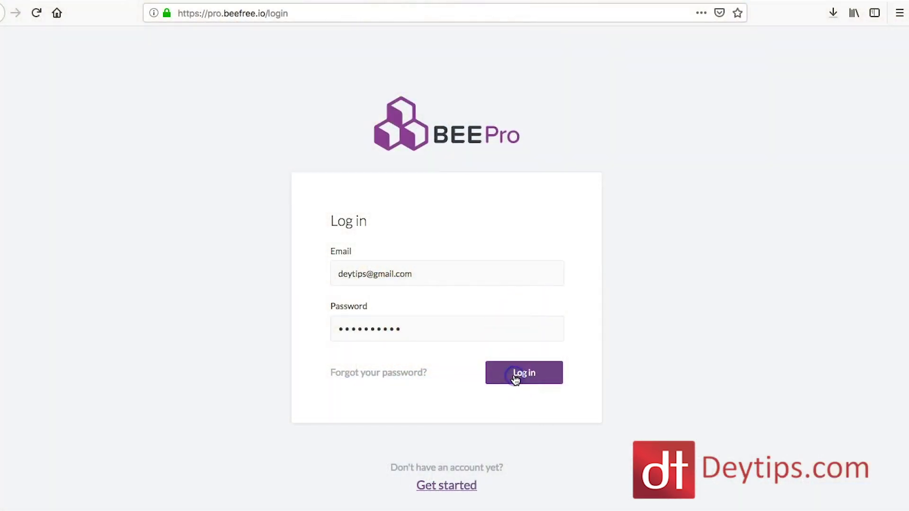
click(515, 377)
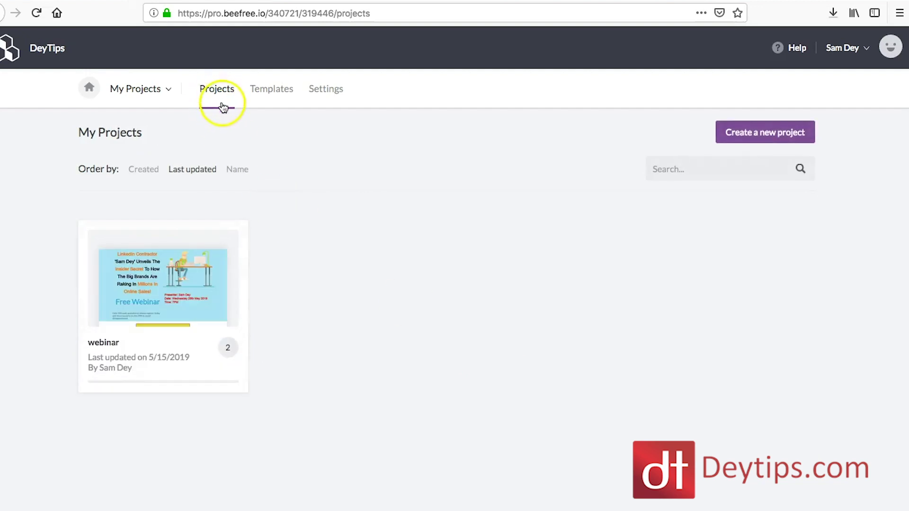
- Open the saved templates list and start creating a new template
mouse_move(171, 285)
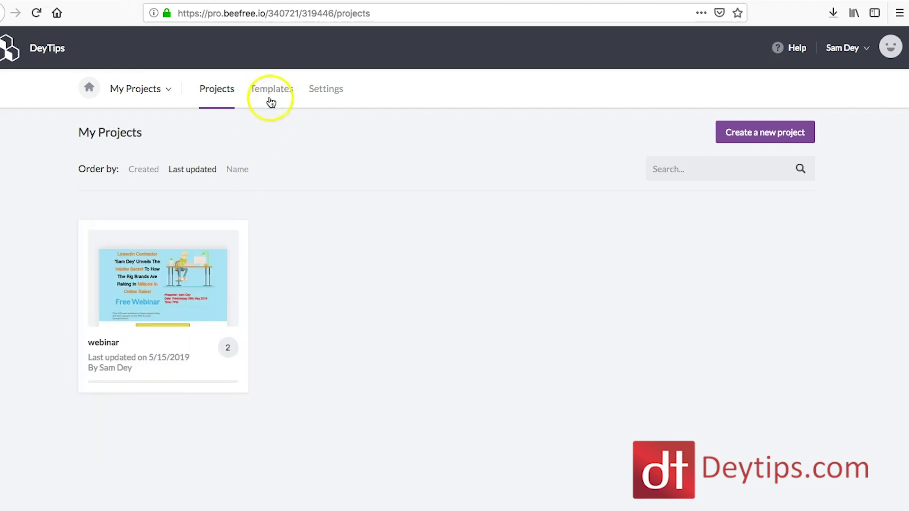
click(273, 94)
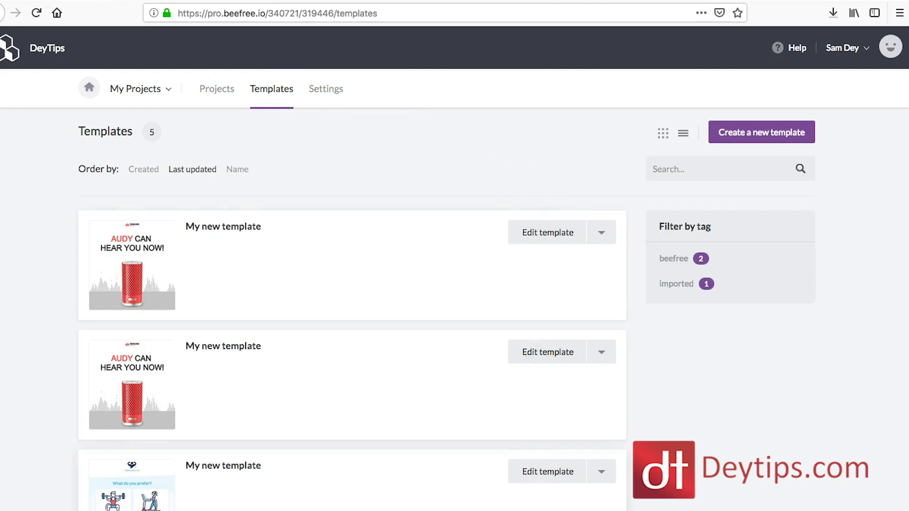
scroll(353, 360, down, 5)
scroll(352, 360, up, 5)
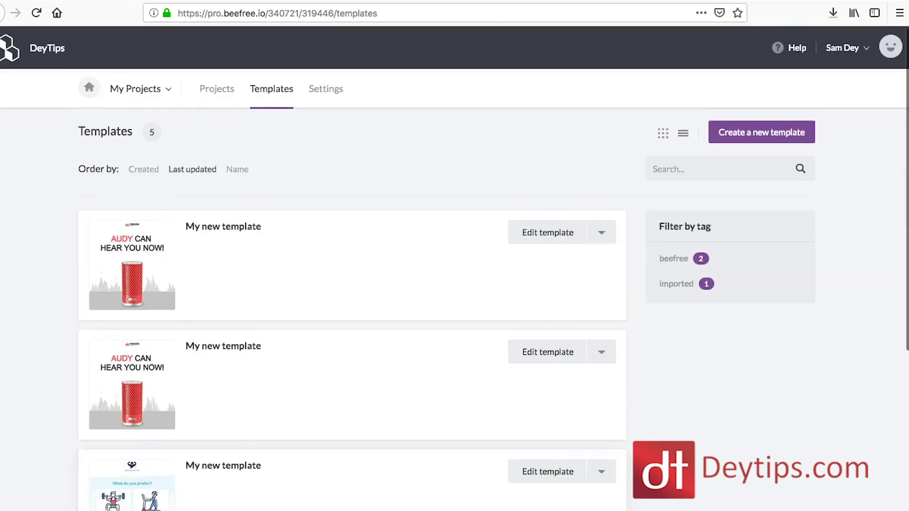
click(766, 137)
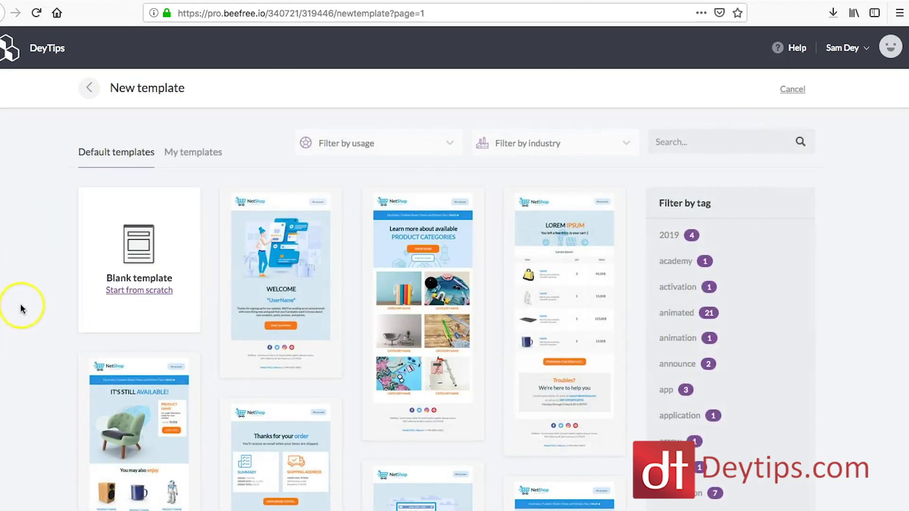
- Browse the default templates and filter them by the Product Launch usage
scroll(20, 306, down, 10)
scroll(20, 302, down, 5)
scroll(20, 303, up, 8)
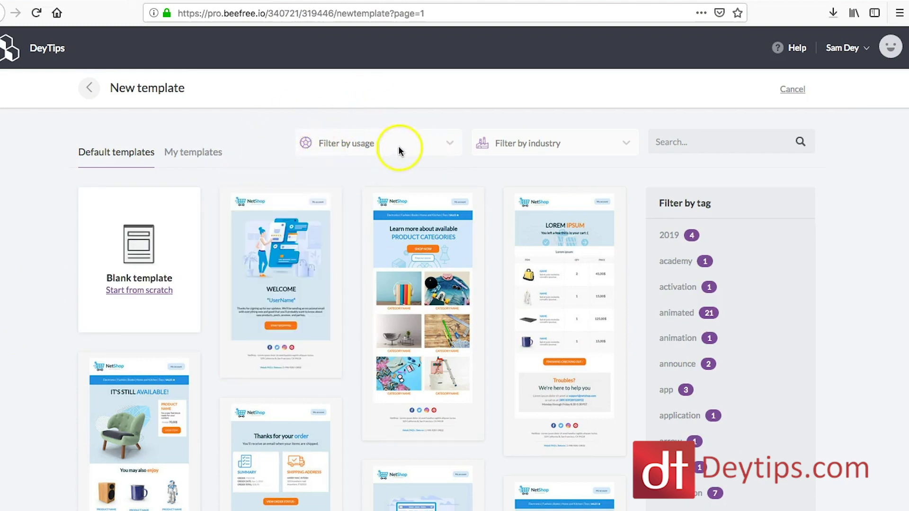
click(449, 144)
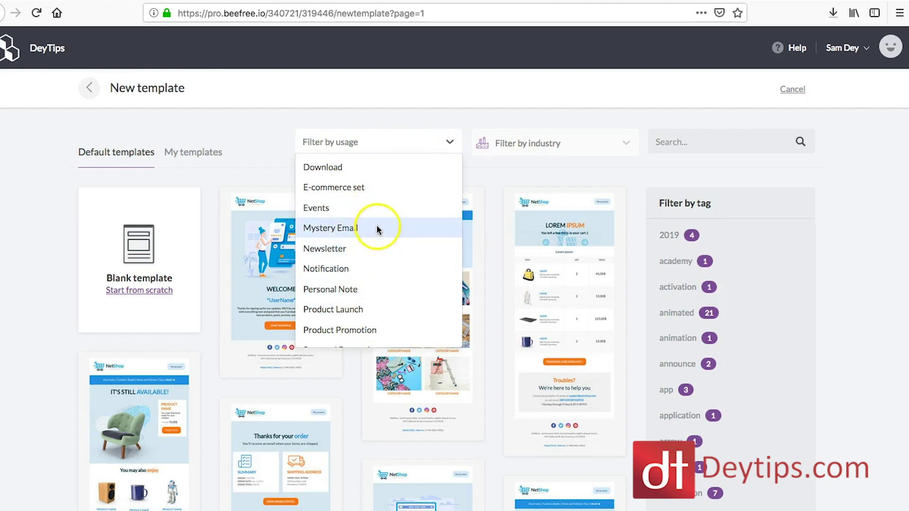
click(371, 311)
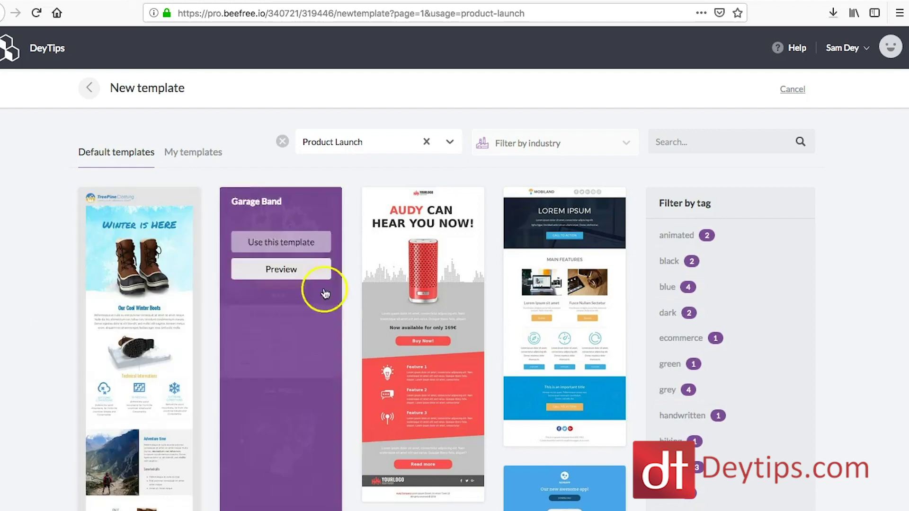
- Look through the designs of the Product Launch templates
mouse_move(569, 323)
scroll(624, 342, down, 5)
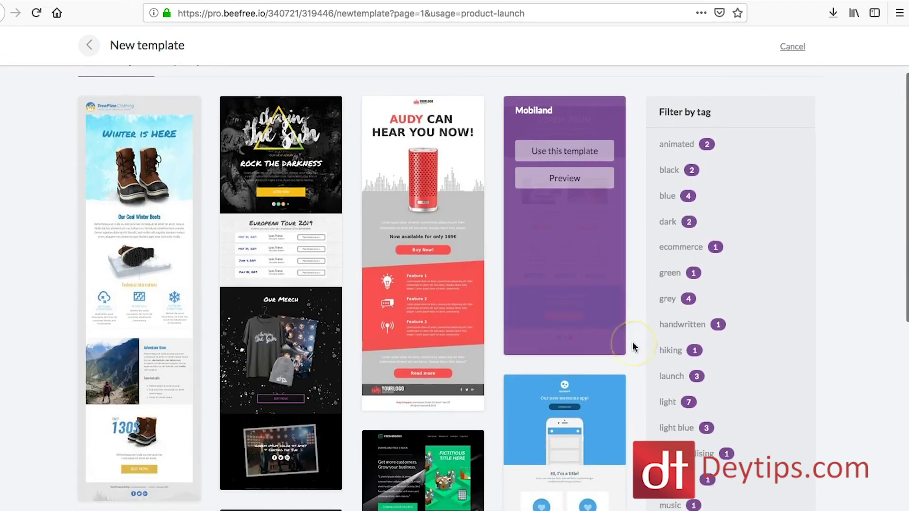
scroll(632, 342, down, 4)
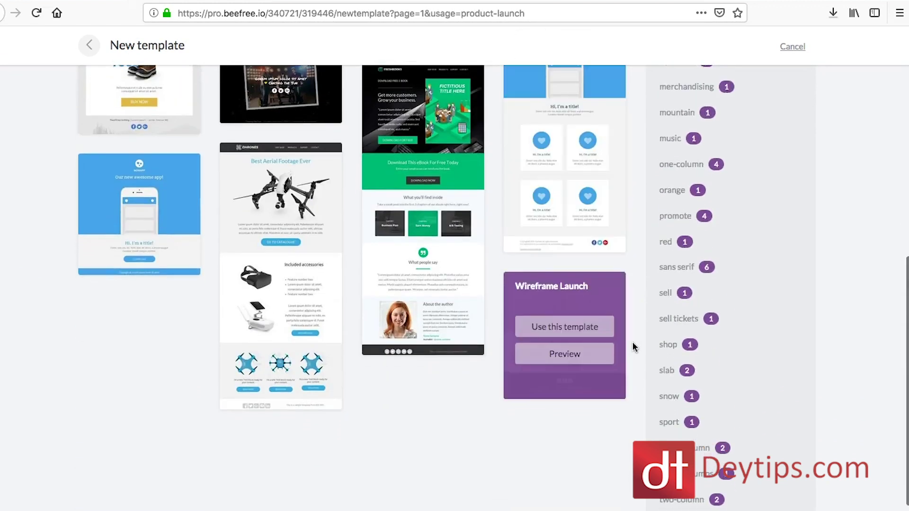
scroll(633, 347, up, 5)
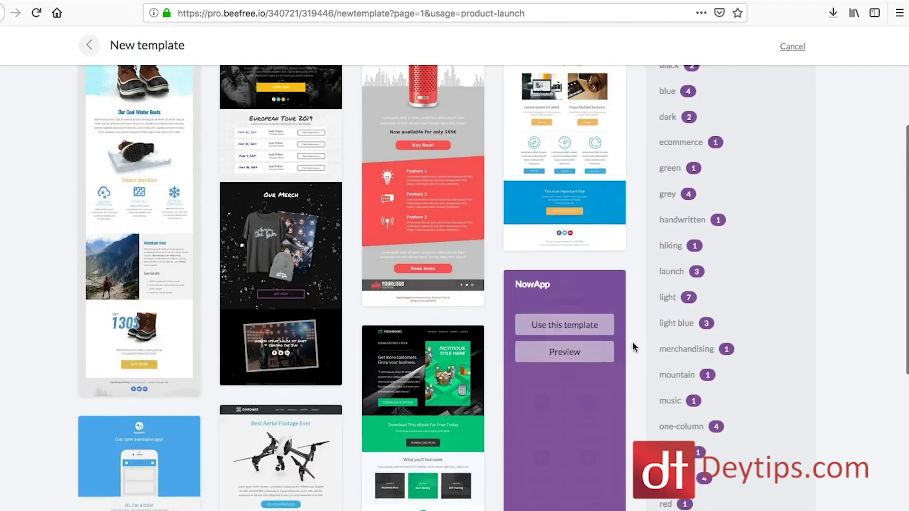
scroll(632, 347, up, 4)
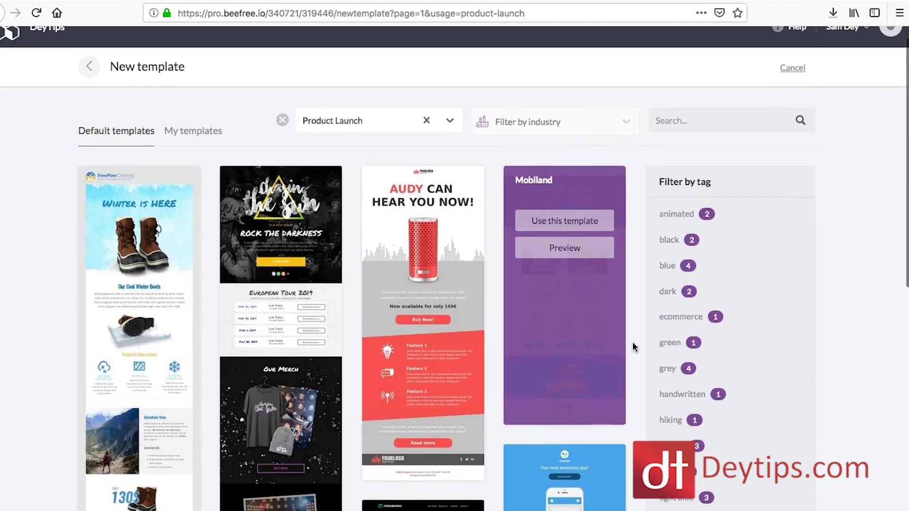
click(558, 260)
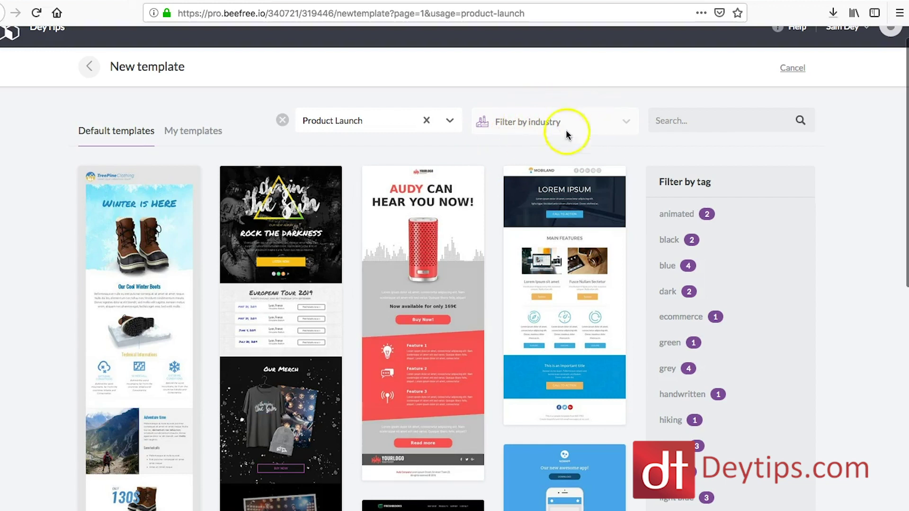
- Review the available industry filter options and the template tag list
click(625, 122)
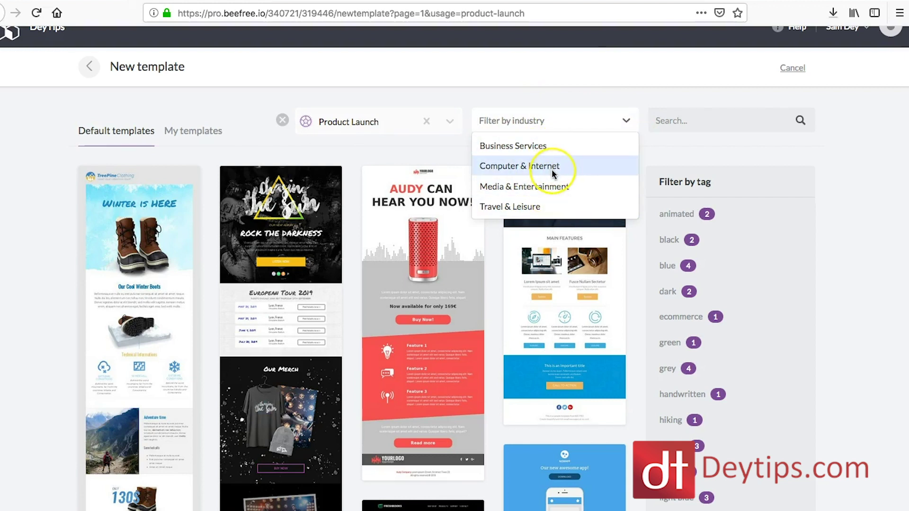
scroll(552, 169, down, 1)
key(Down)
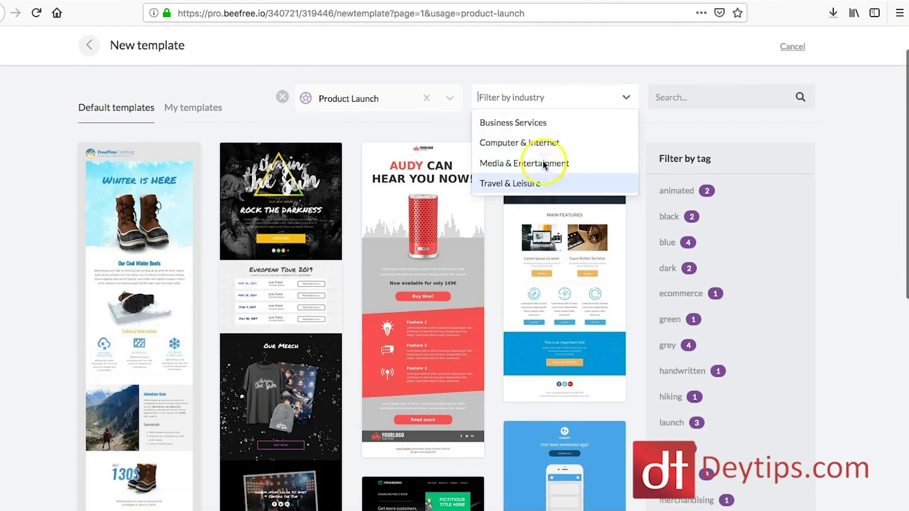
click(689, 122)
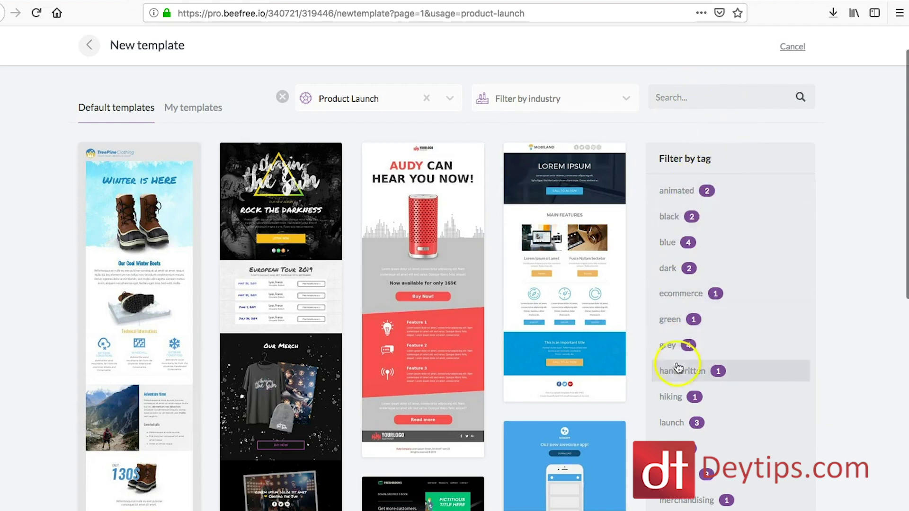
scroll(689, 369, down, 2)
scroll(689, 473, up, 4)
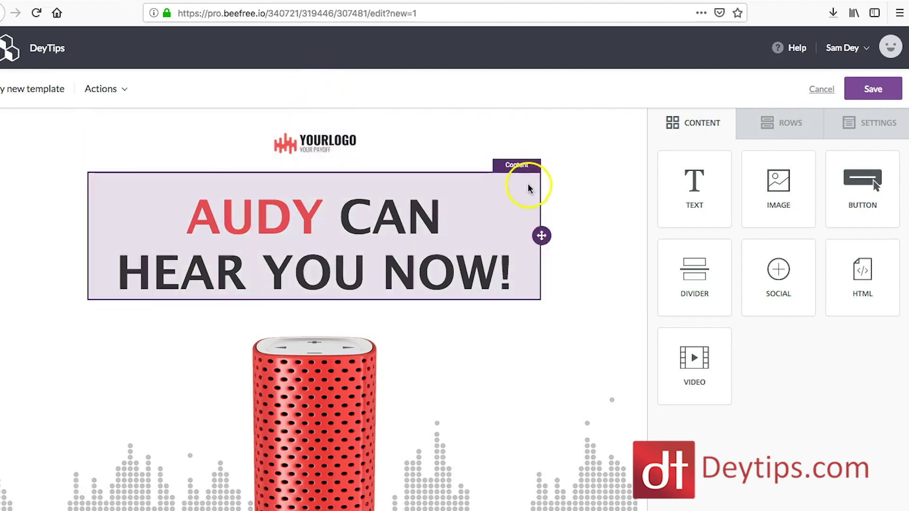
- Duplicate the YOURLOGO image block above the headline and delete the copy
click(421, 154)
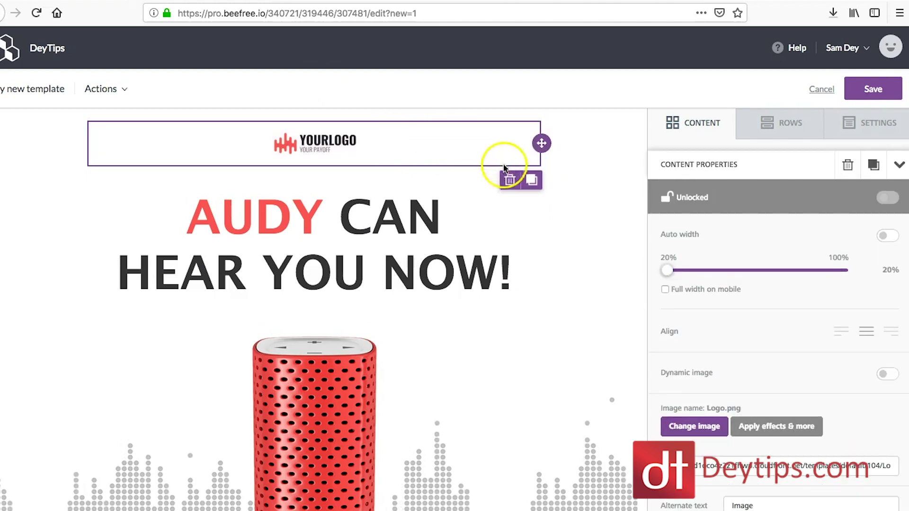
click(532, 180)
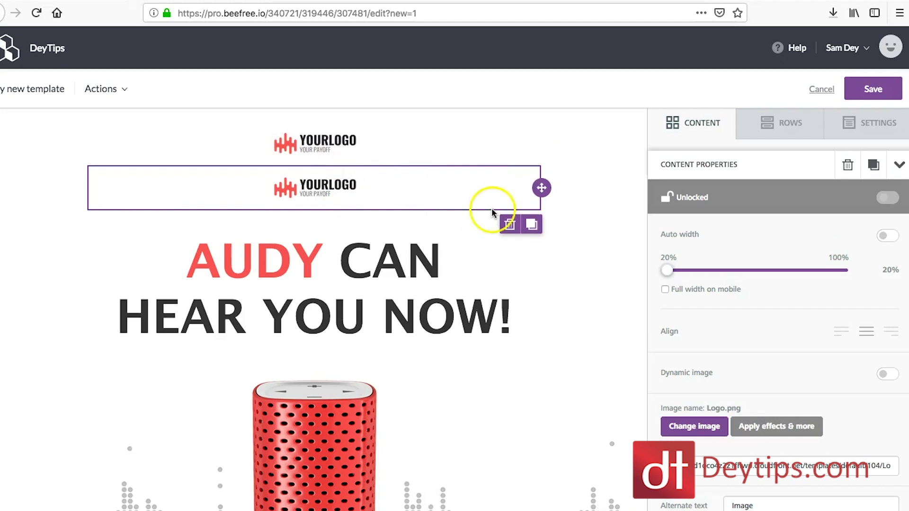
click(510, 225)
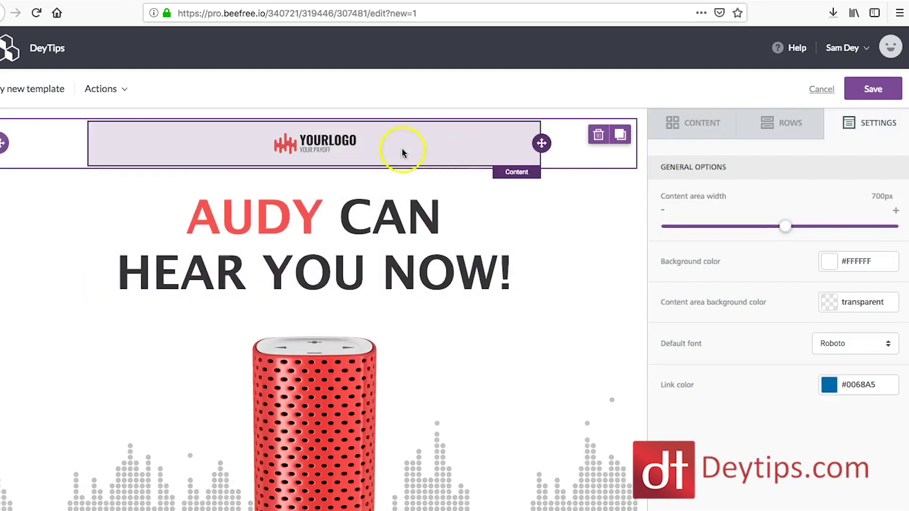
- Move the YOURLOGO image block below the AUDY headline and delete it
click(539, 143)
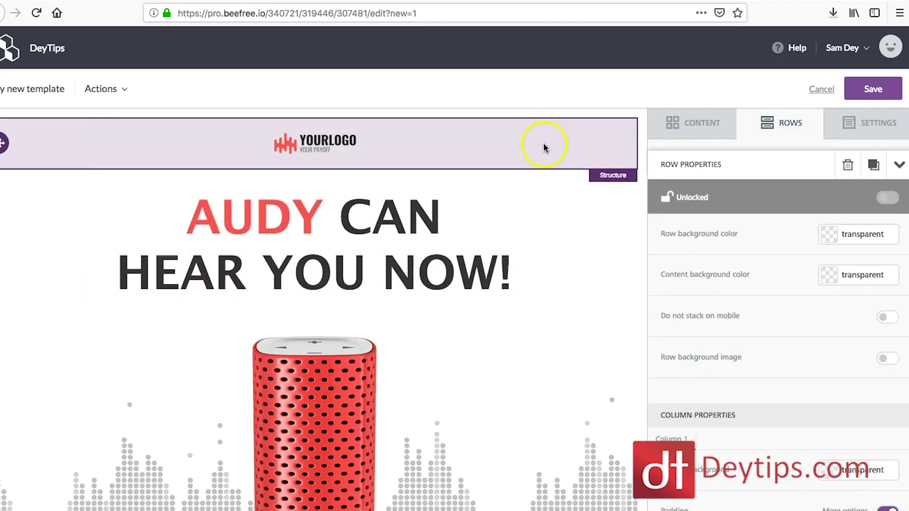
drag(541, 143, 501, 284)
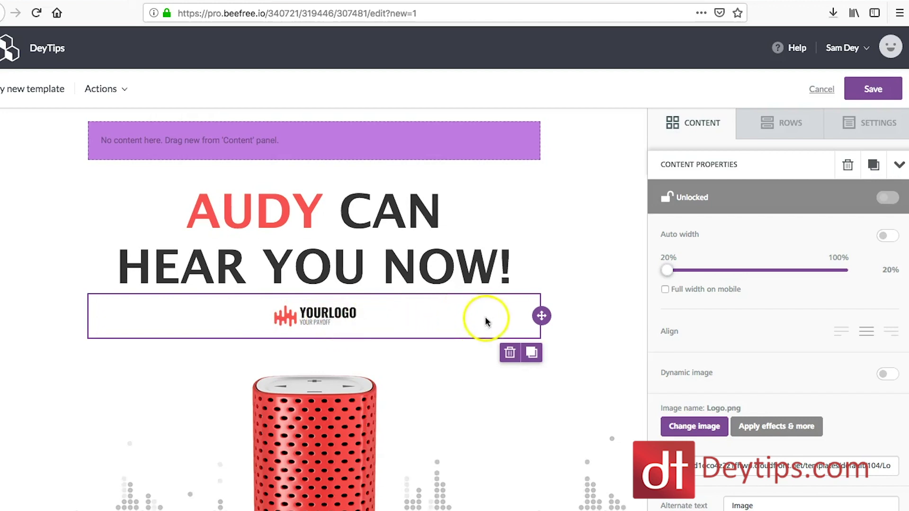
click(509, 358)
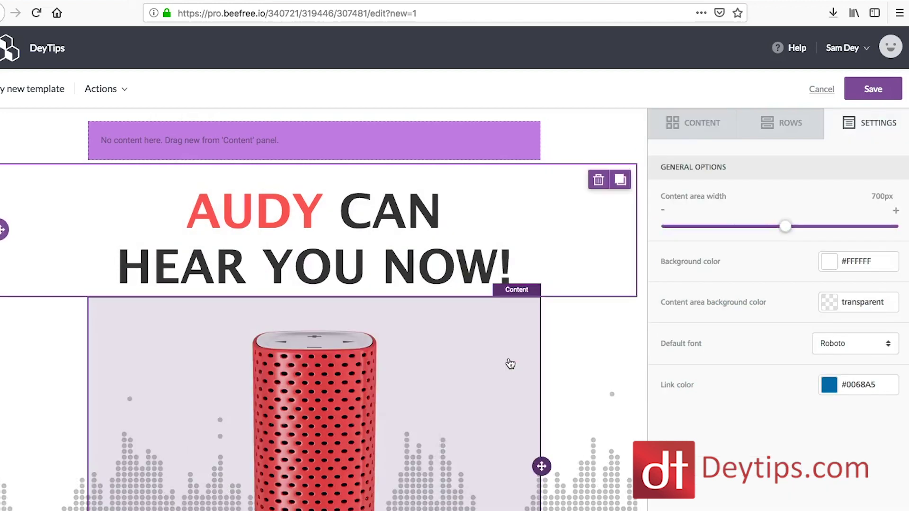
- Insert an image block into the empty row above the AUDY headline
click(493, 355)
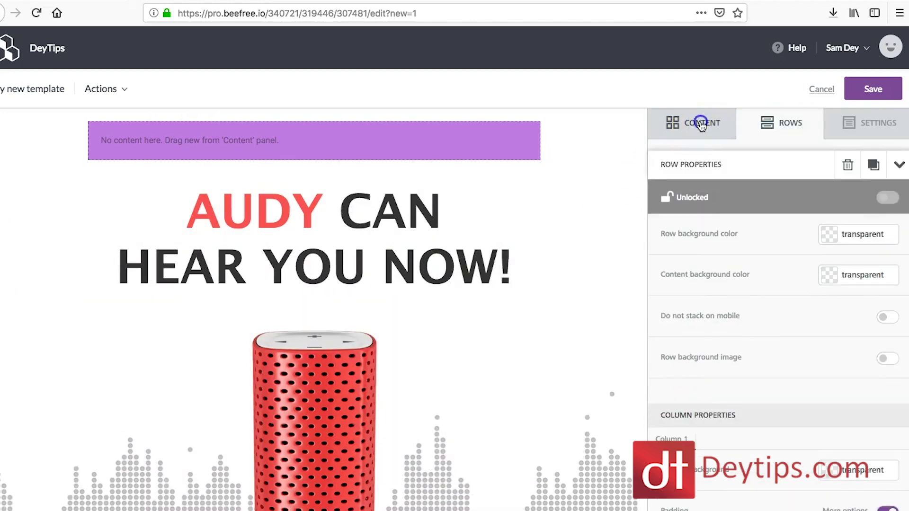
click(710, 129)
drag(795, 193, 222, 143)
drag(216, 135, 251, 138)
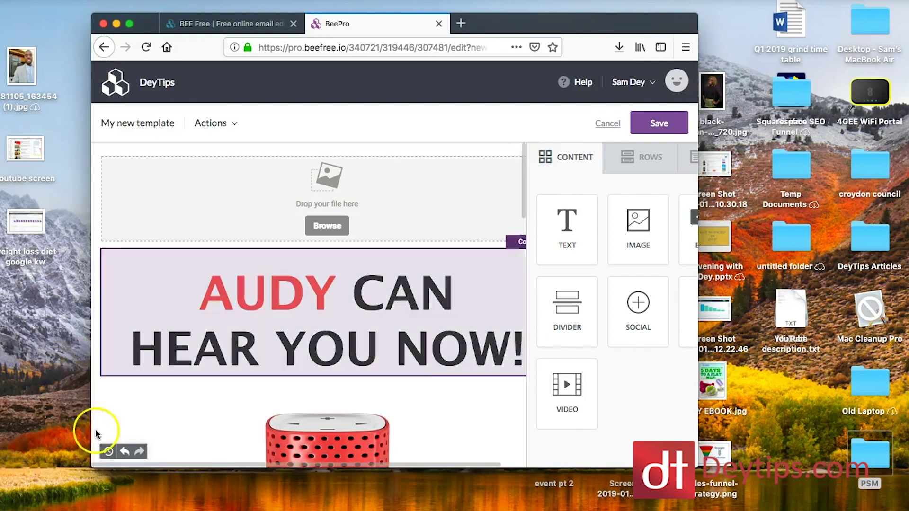
- Switch to Finder and open the Youtube editing folder inside the MacBook Air desktop folder
click(32, 507)
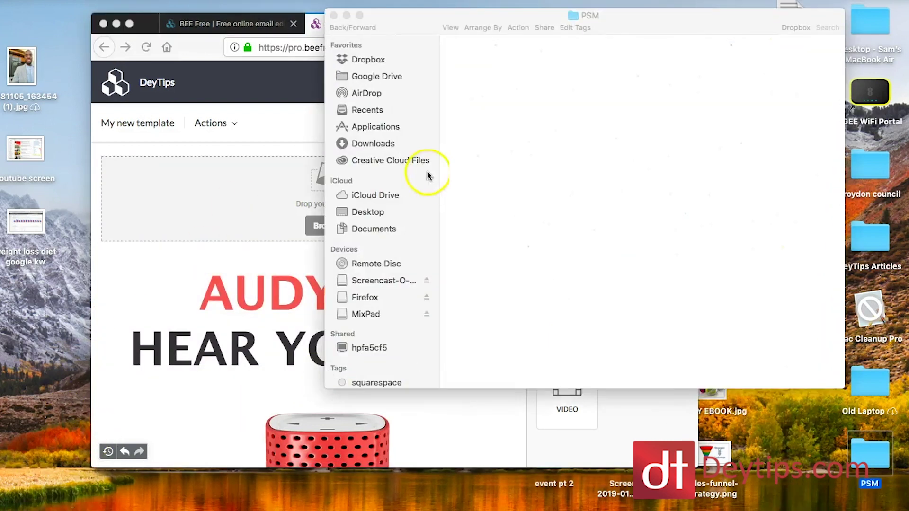
click(378, 214)
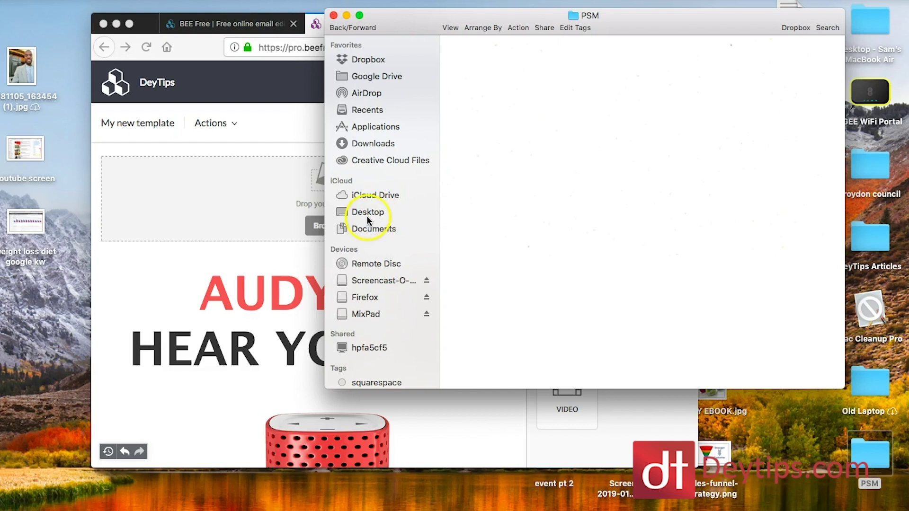
click(368, 216)
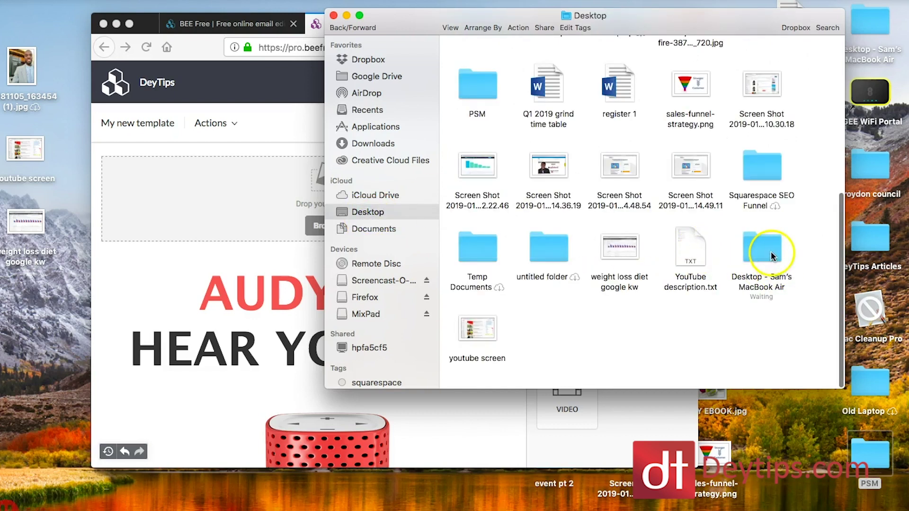
click(771, 257)
double_click(770, 256)
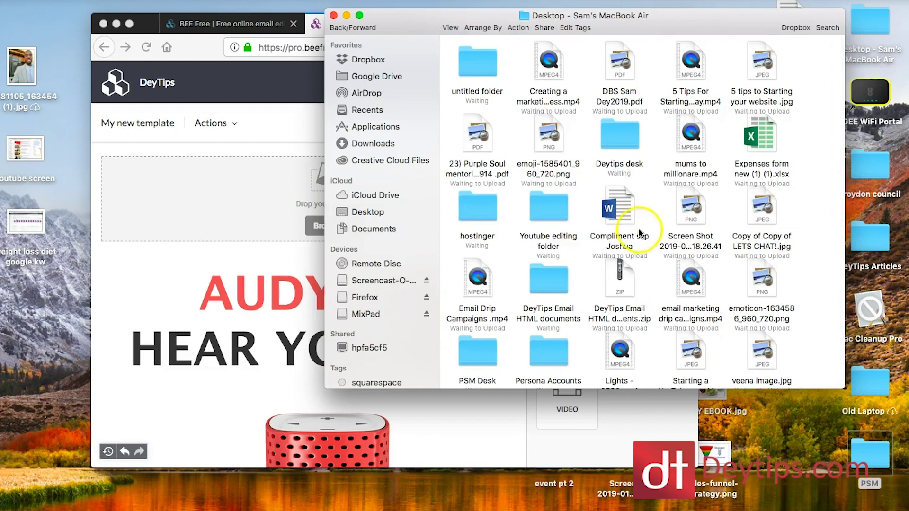
click(559, 233)
double_click(559, 233)
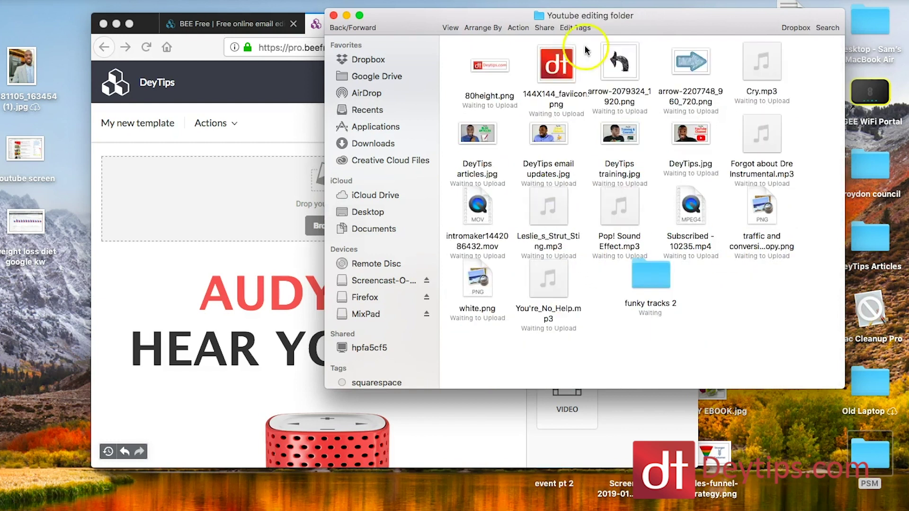
- Move the Finder window clear of the email and place 80height.png in the empty image block
drag(630, 19, 842, 70)
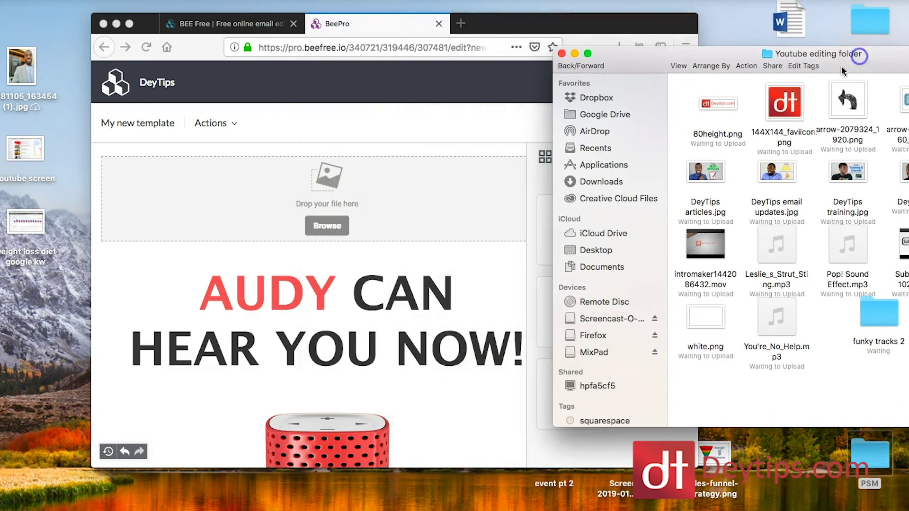
drag(710, 109, 395, 211)
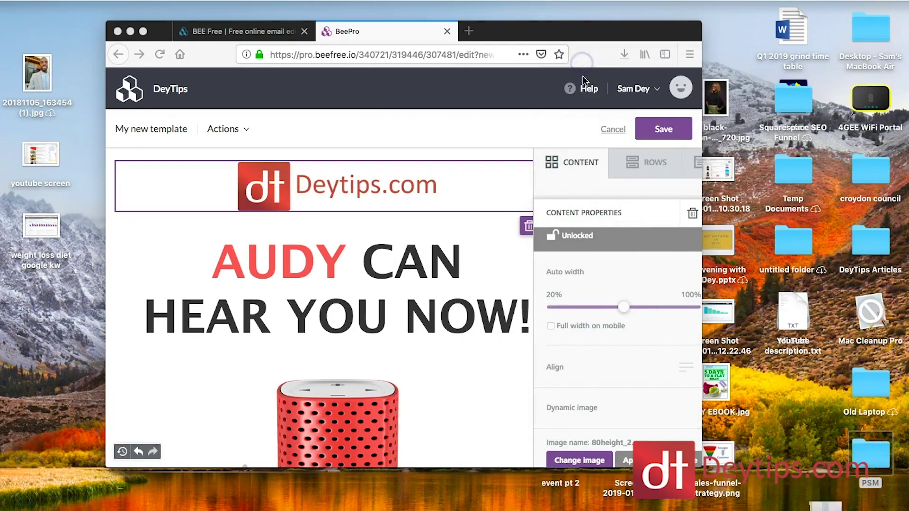
- Enlarge the browser window to fill the screen and select the logo row to show its row properties
click(143, 31)
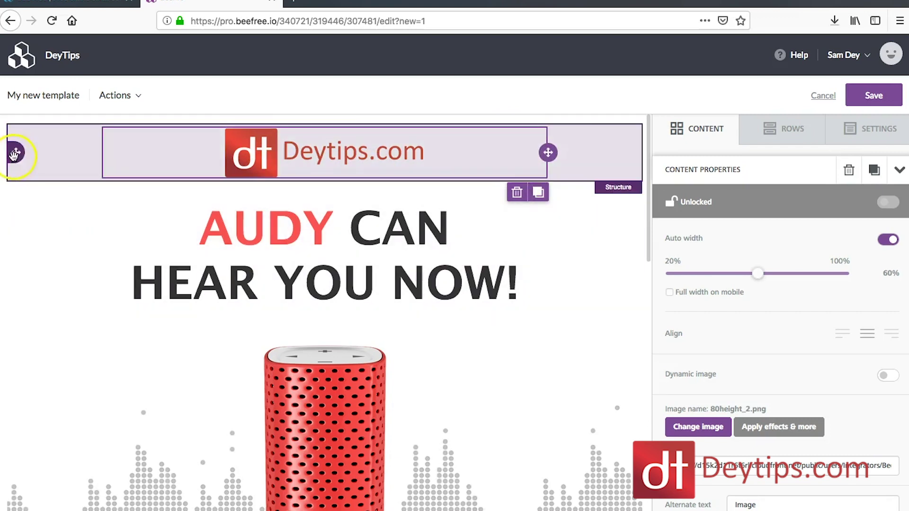
mouse_move(16, 152)
mouse_down()
mouse_move(3, 303)
mouse_move(14, 339)
mouse_move(27, 158)
mouse_up()
click(55, 163)
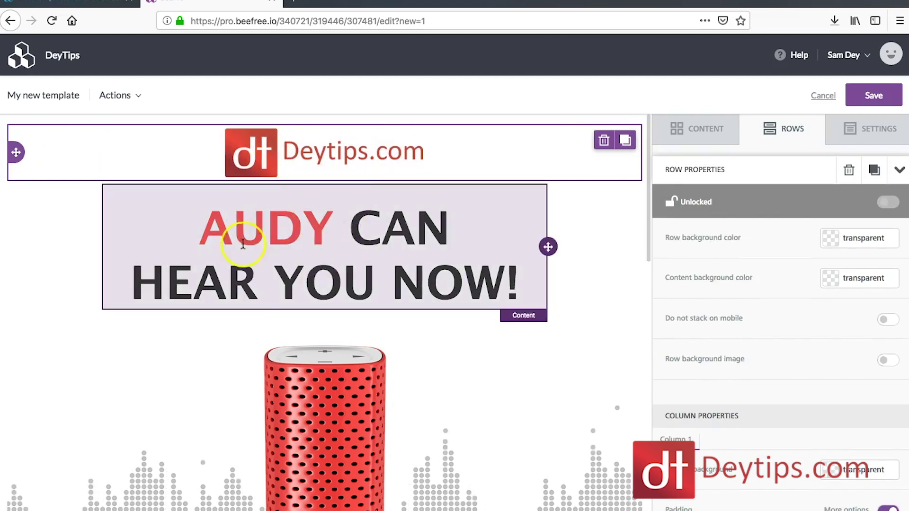
scroll(299, 253, down, 1)
scroll(219, 189, up, 1)
- Replace the AUDY headline text with "Here I am"
click(514, 280)
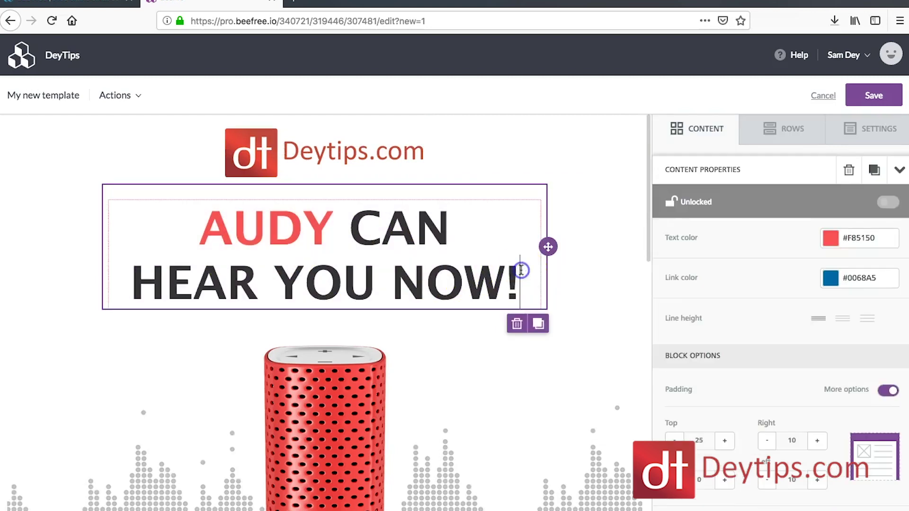
drag(519, 279, 213, 216)
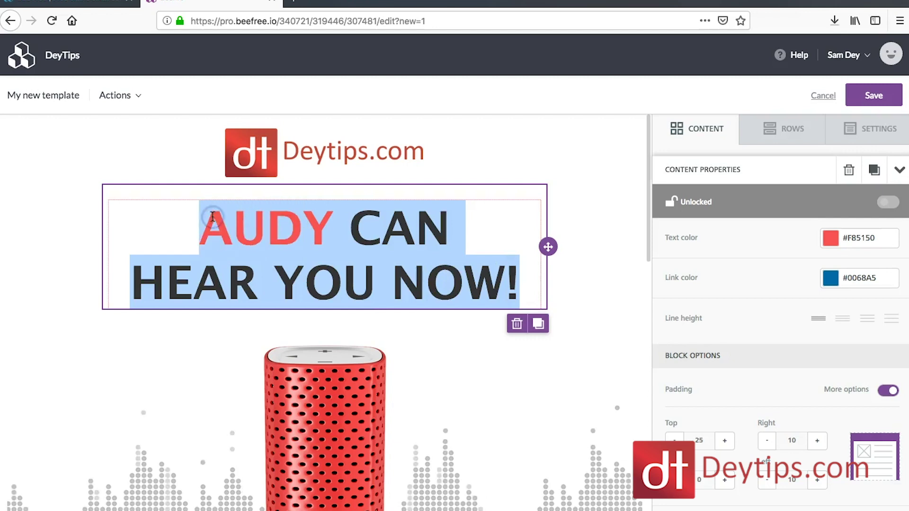
text(Hwe)
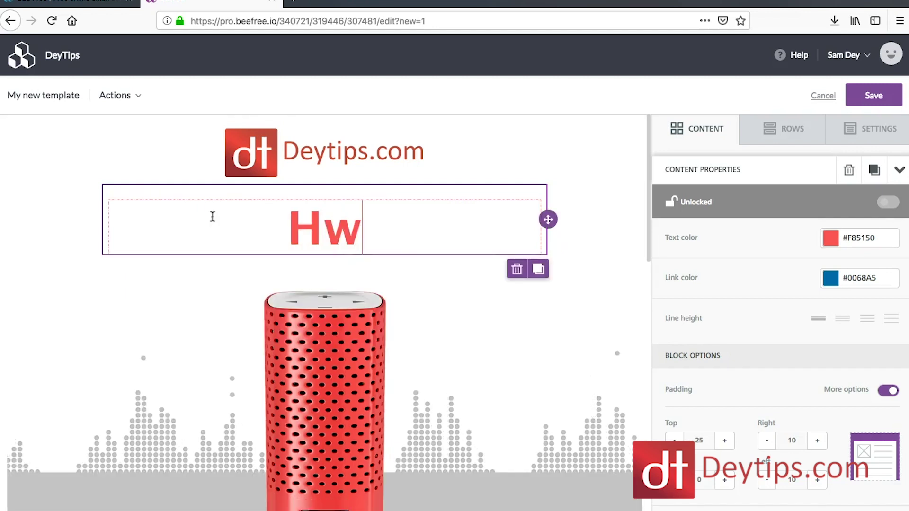
key(BackSpace)
key(BackSpace)
text(ere I)
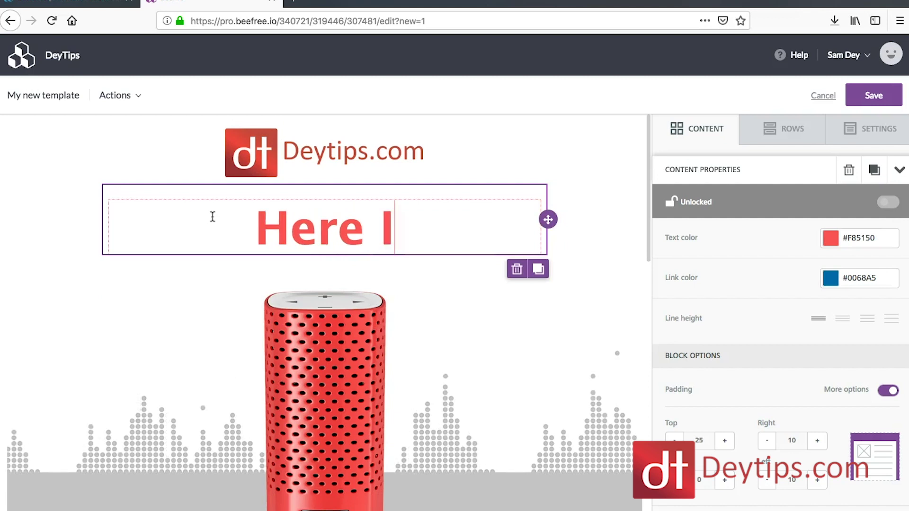
text( am)
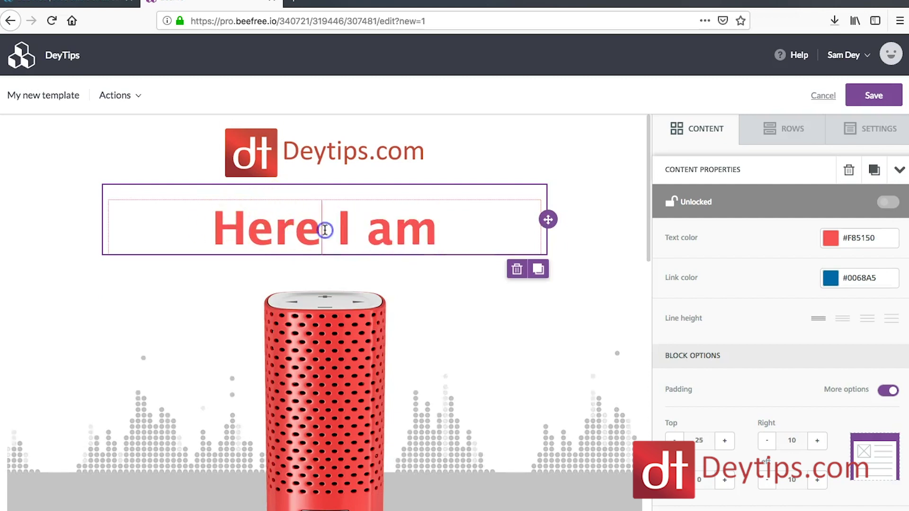
- Set the "Here I am" headline's text color to blue #0068A5
click(421, 223)
drag(450, 228, 224, 208)
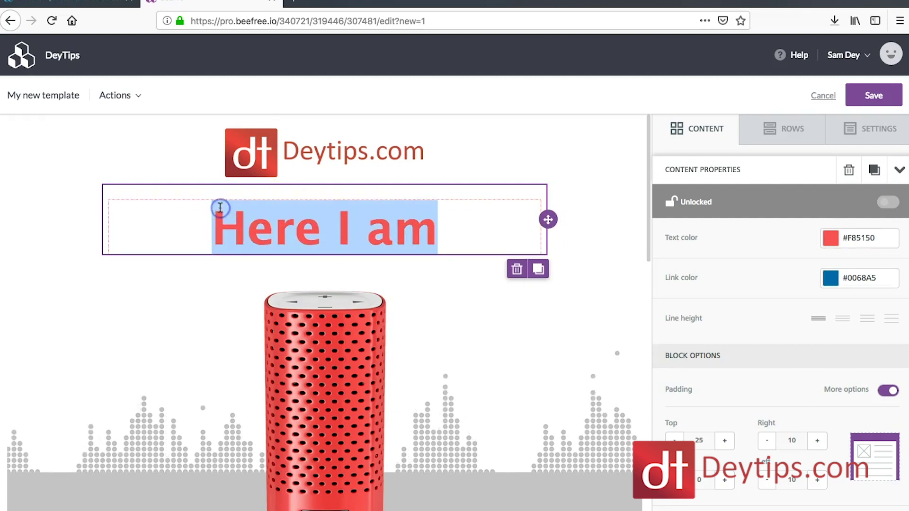
double_click(256, 225)
drag(341, 230, 433, 244)
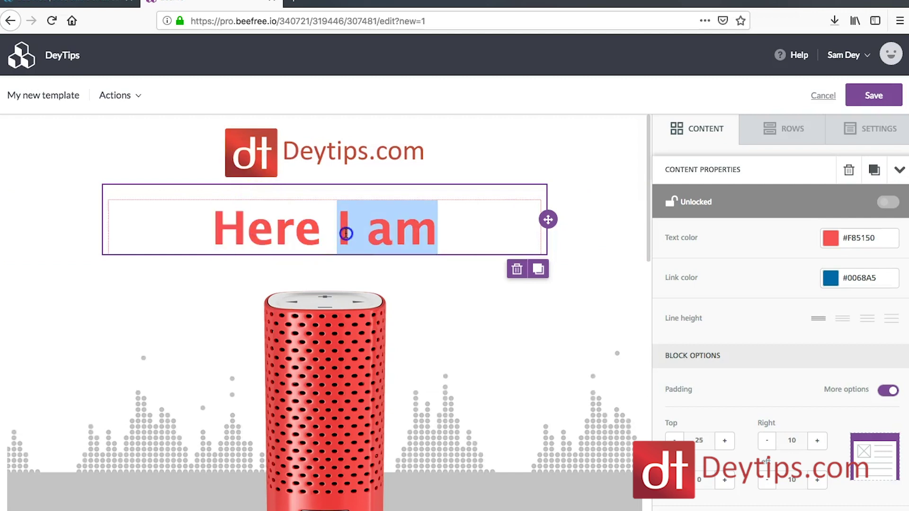
click(431, 247)
click(715, 250)
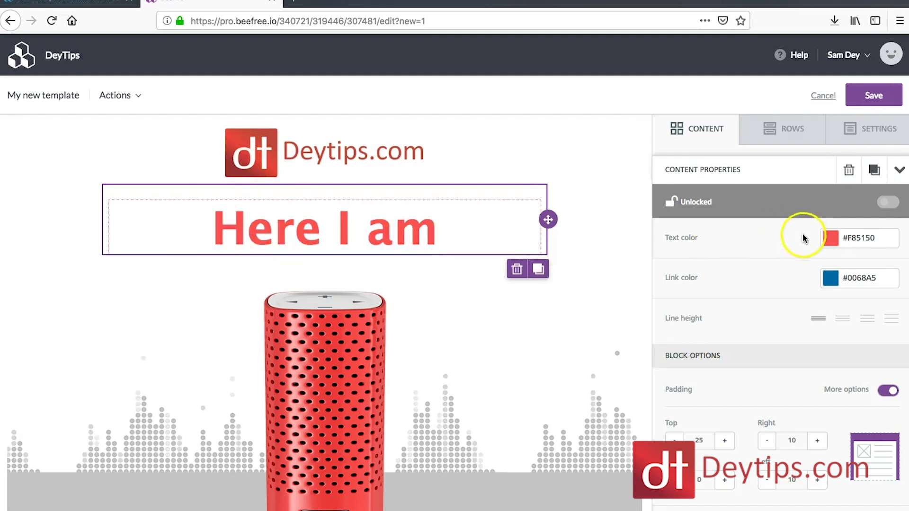
click(831, 241)
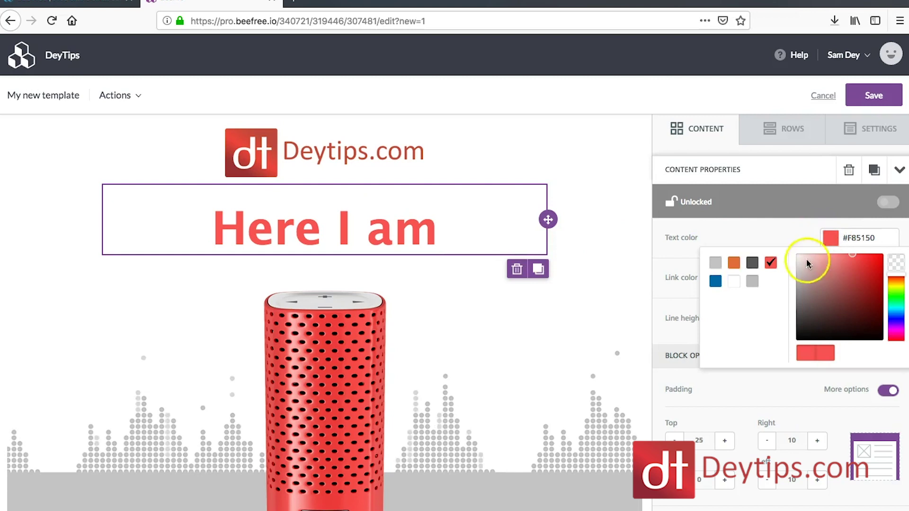
click(716, 283)
click(709, 220)
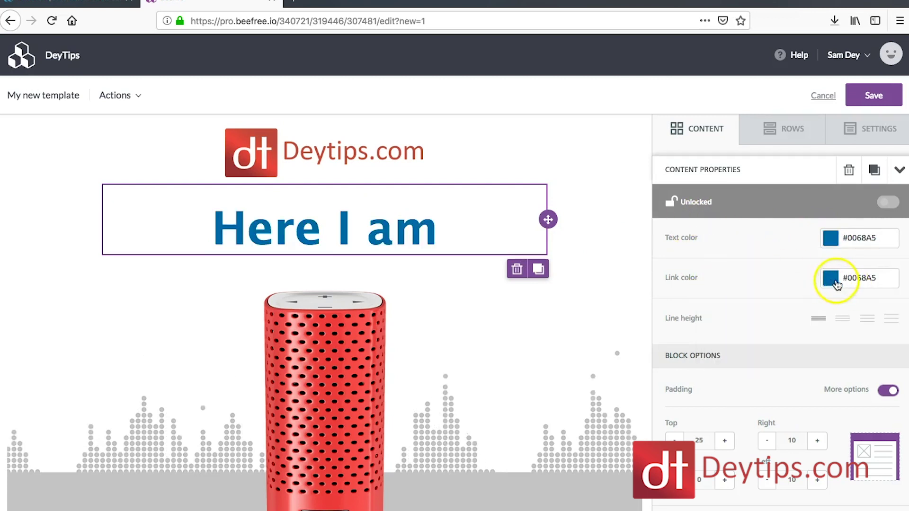
- Set the headline block's top padding to 0 and select the speaker image below it
scroll(756, 483, down, 1)
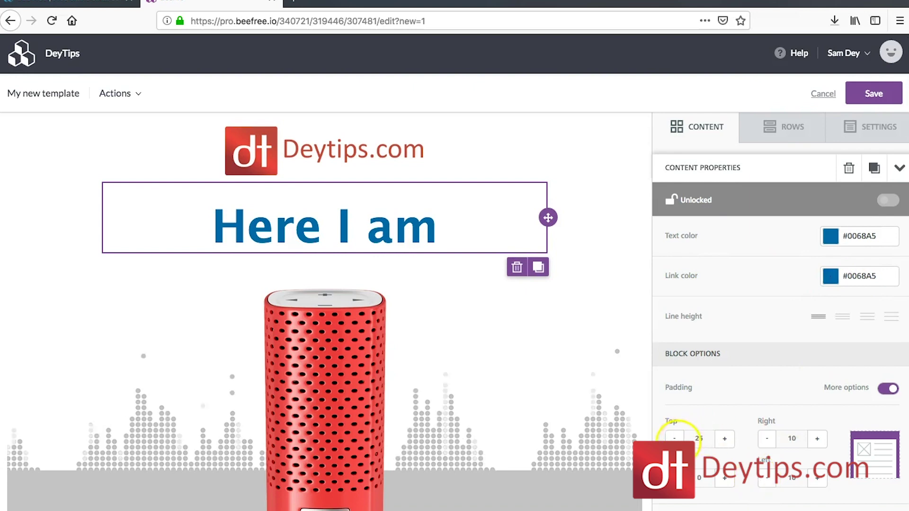
text(0)
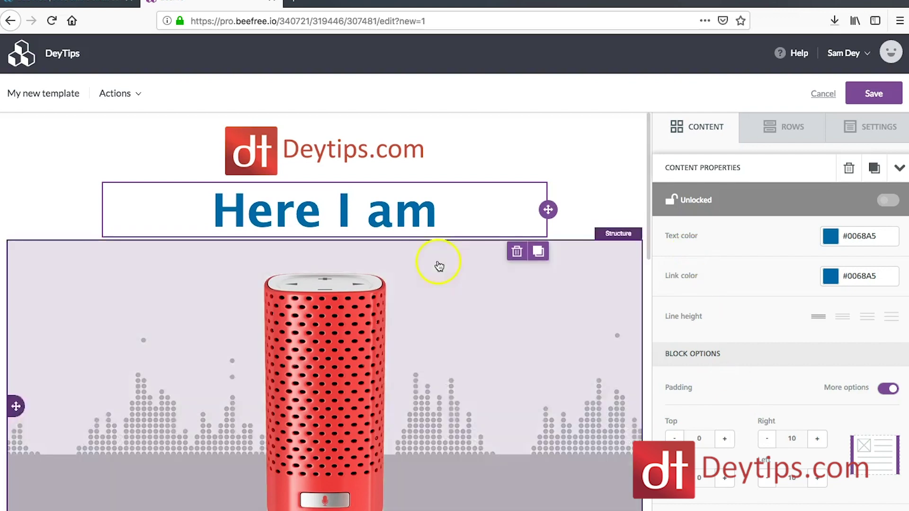
click(399, 257)
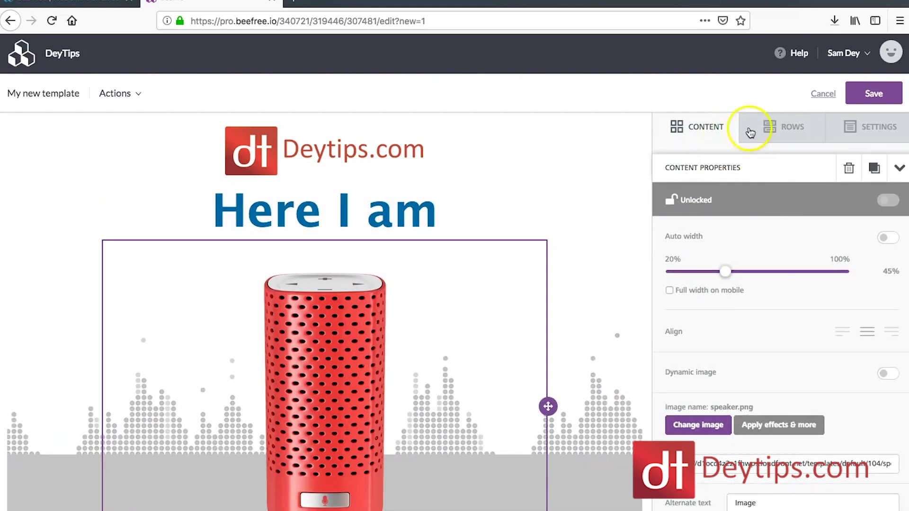
- Insert a text block between the logo and the headline, with the text "Not just any other product"
click(730, 127)
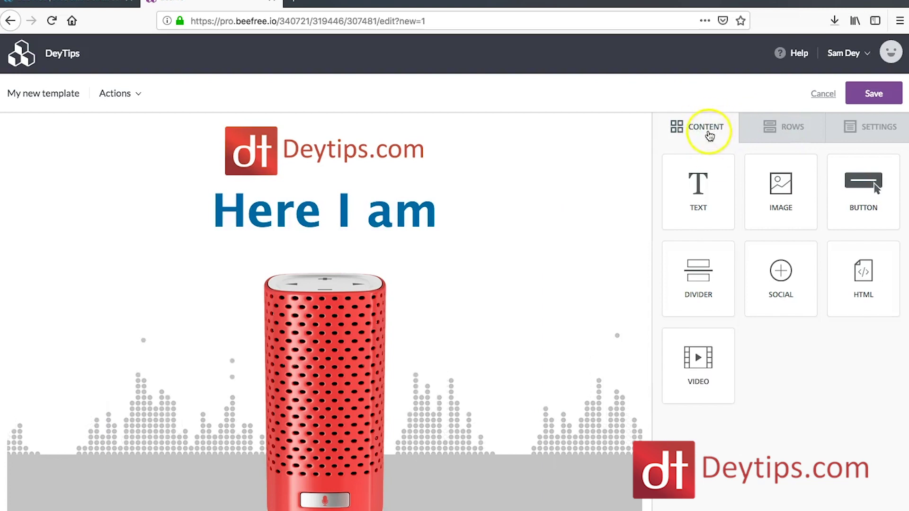
drag(700, 178, 304, 172)
click(241, 185)
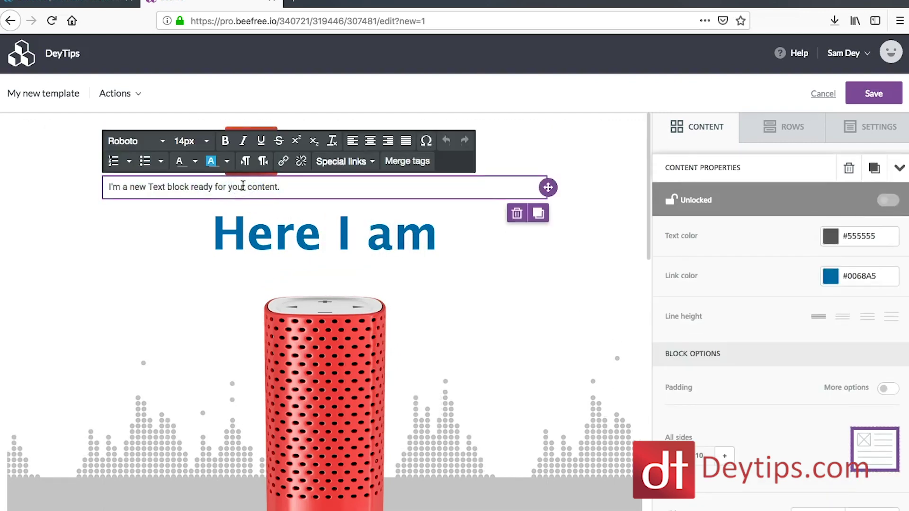
triple_click(242, 186)
text(Not just any other product)
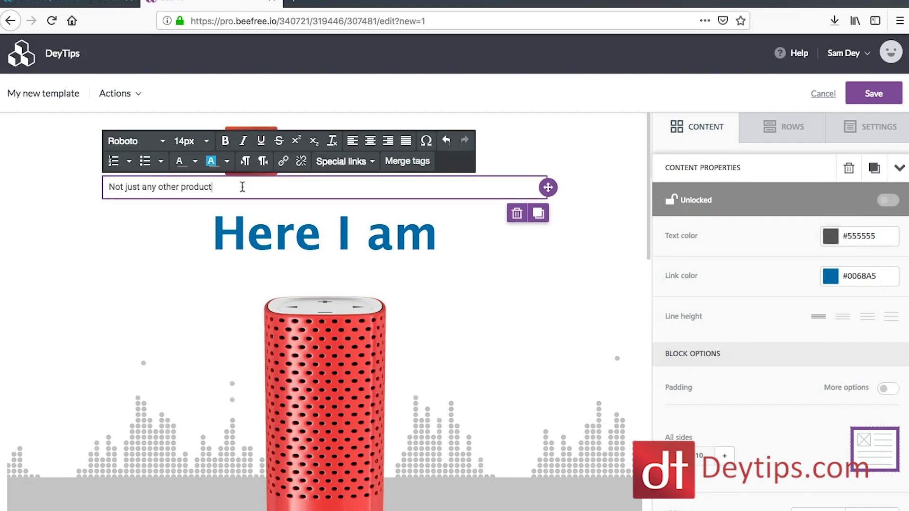
- Center the "Not just any other product" line and make all but its first letter bold, italic and underlined
drag(217, 188, 124, 182)
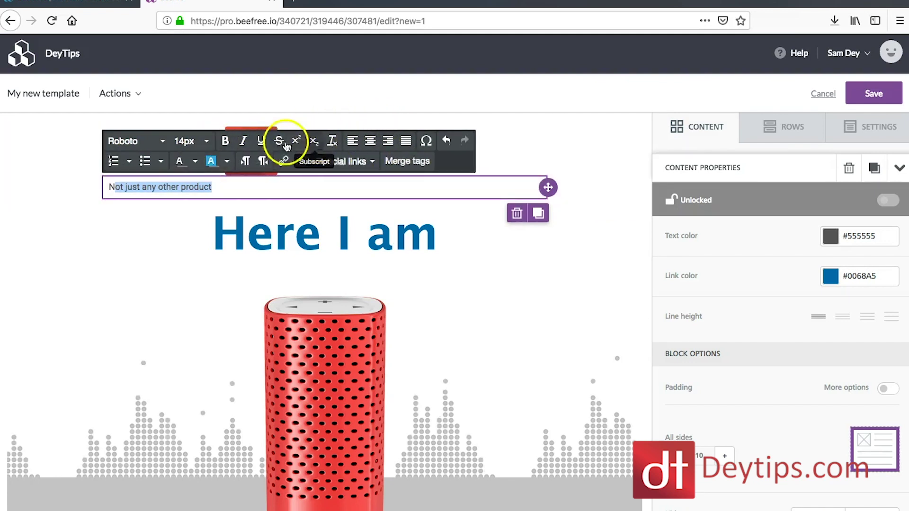
click(372, 143)
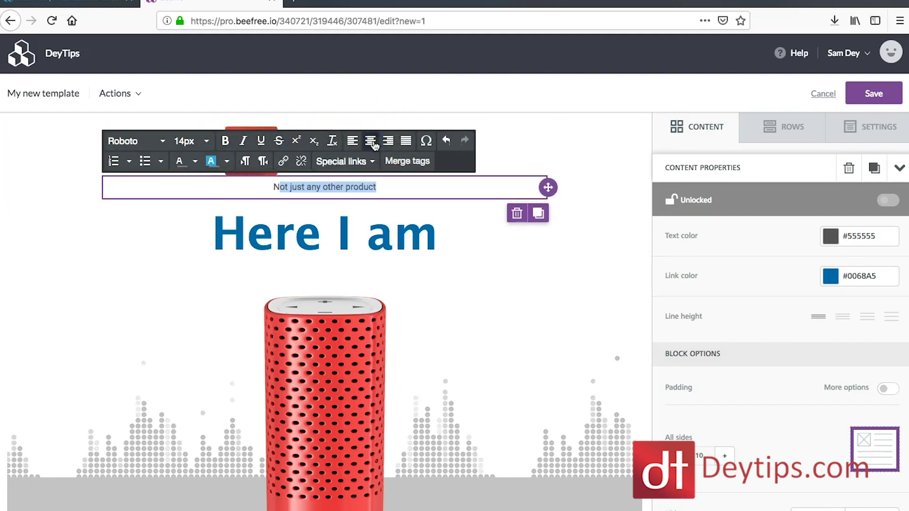
click(389, 143)
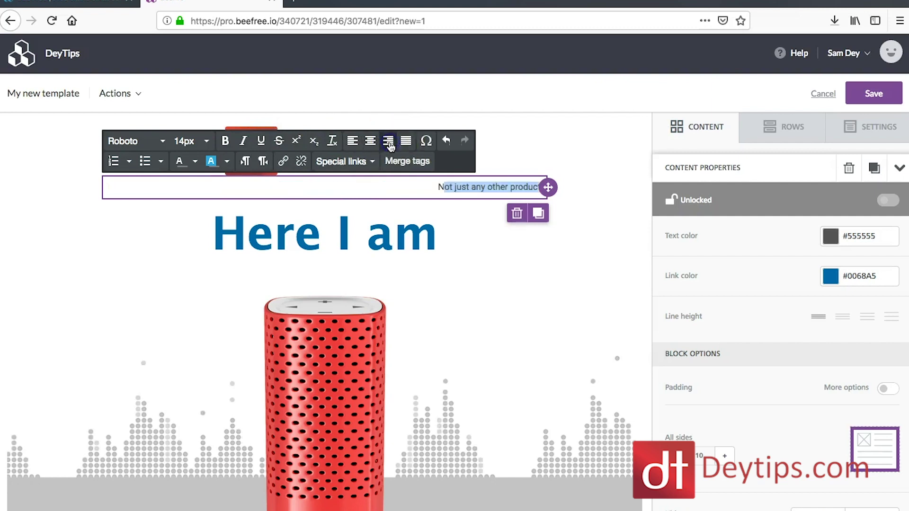
click(372, 142)
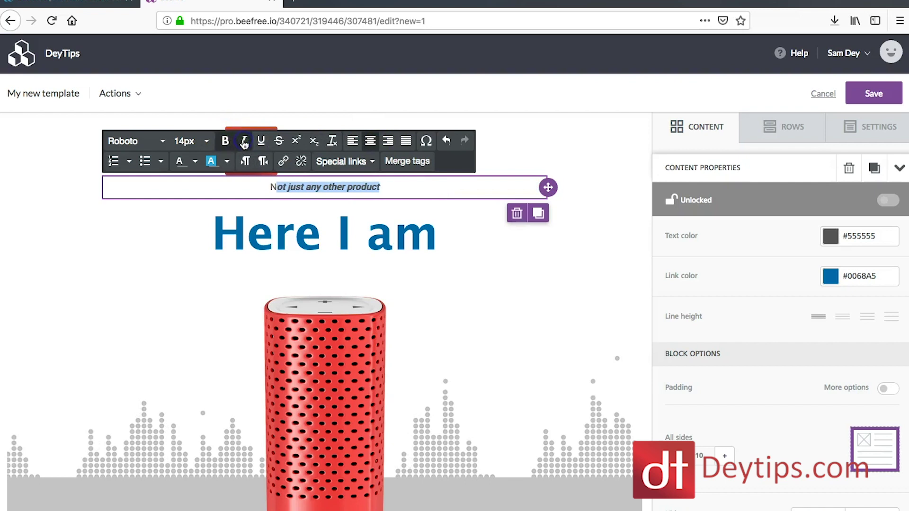
click(208, 141)
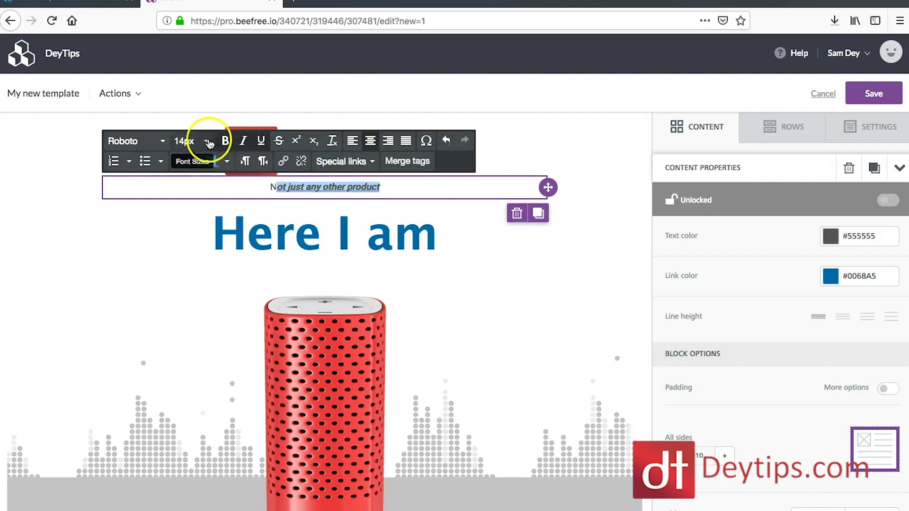
- Set the "Not just any other product" line's font to Times New Roman and its size to 20px
click(163, 145)
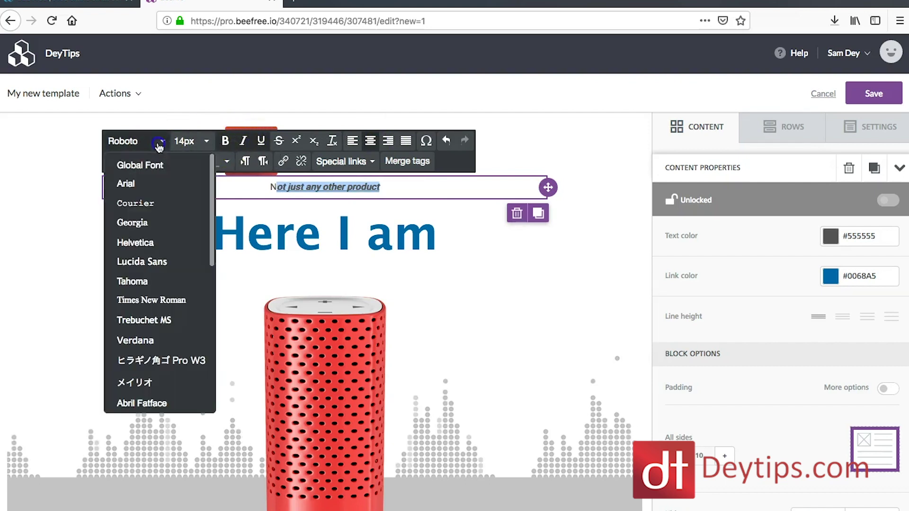
click(150, 299)
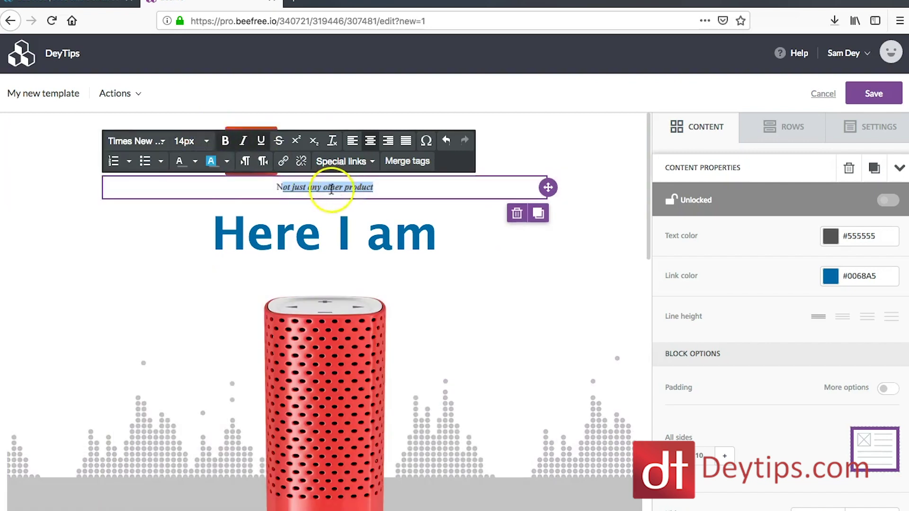
click(279, 186)
drag(268, 191, 408, 209)
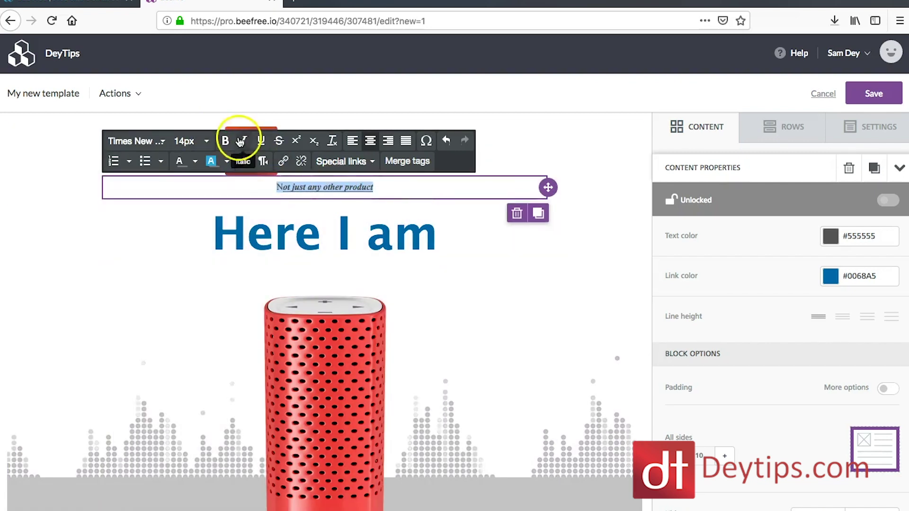
click(208, 141)
scroll(203, 314, down, 3)
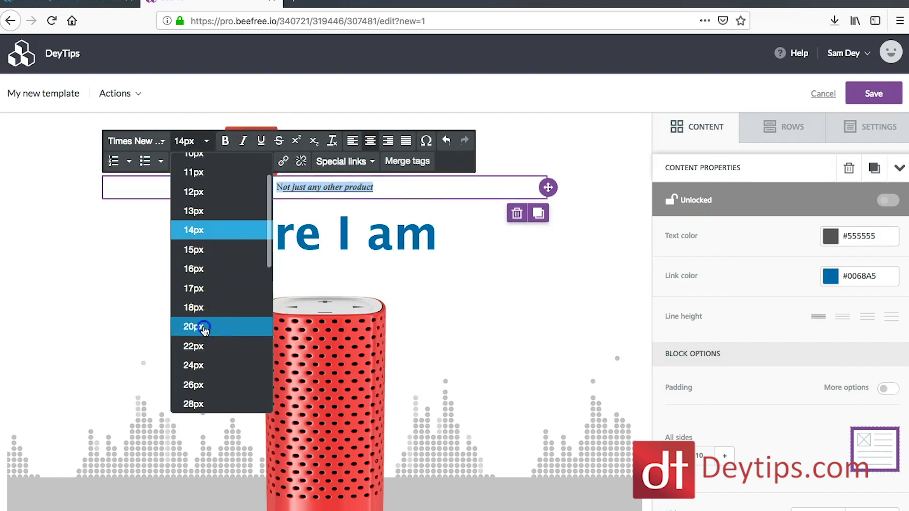
click(203, 324)
click(155, 233)
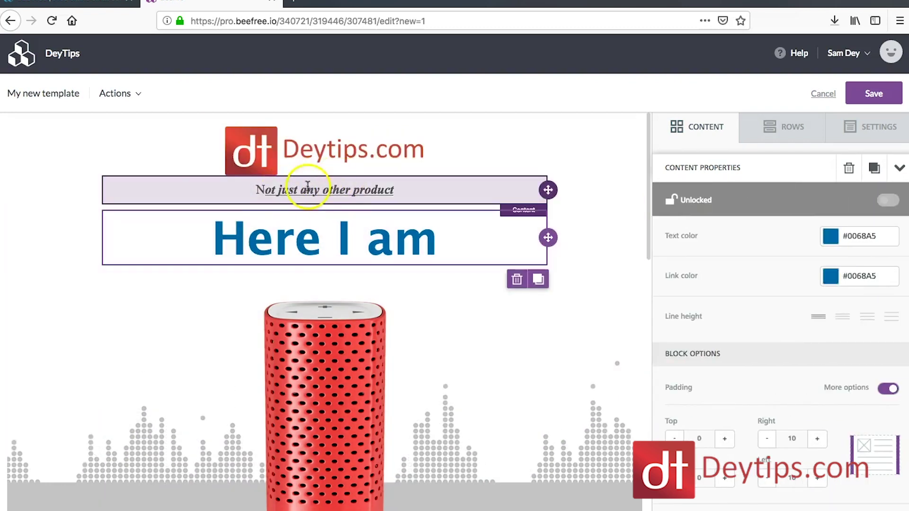
click(341, 190)
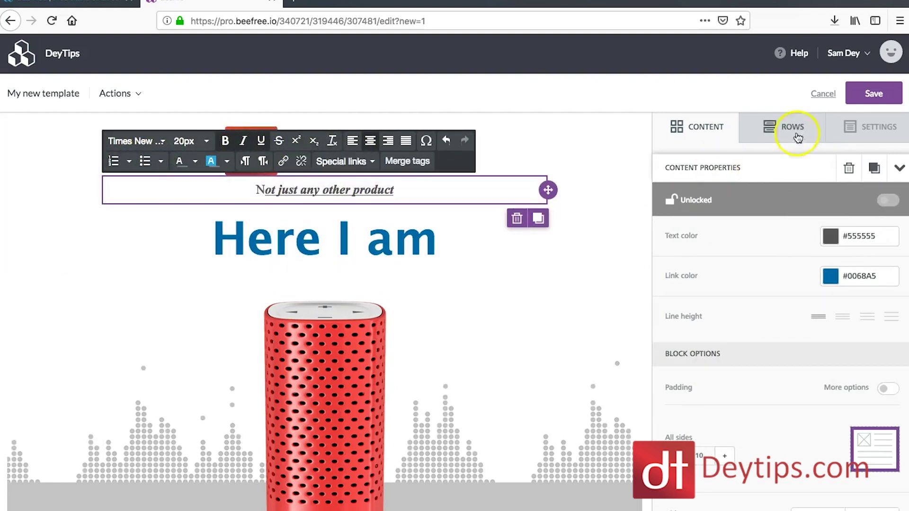
- Insert a text block between the tagline and the headline, and add an empty bullet under its default text
click(714, 137)
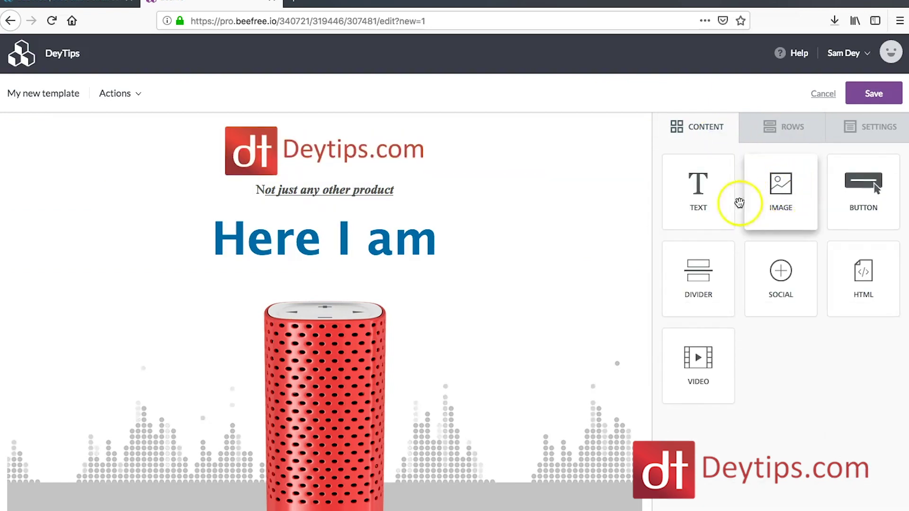
drag(719, 202, 340, 202)
click(281, 217)
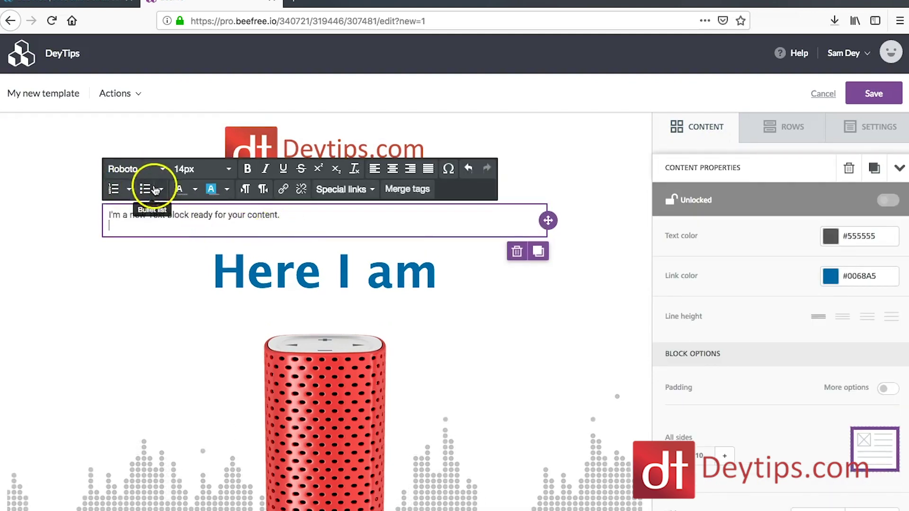
click(144, 189)
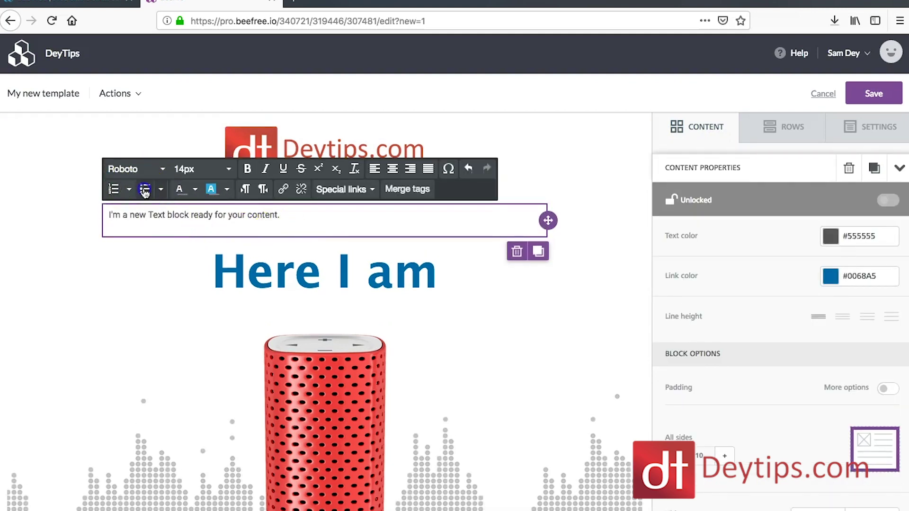
click(319, 272)
- Return to the list of content blocks and examine the available block types, including text and image
scroll(340, 367, down, 3)
scroll(340, 366, up, 3)
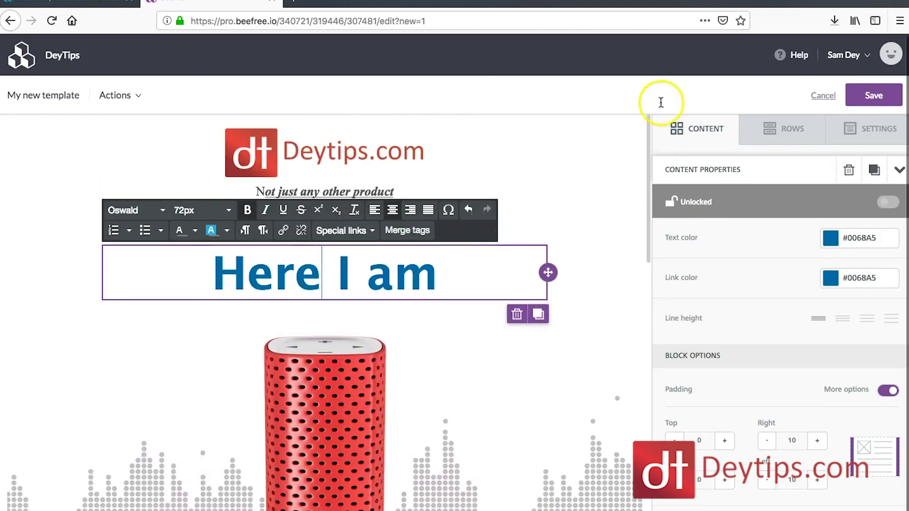
click(699, 129)
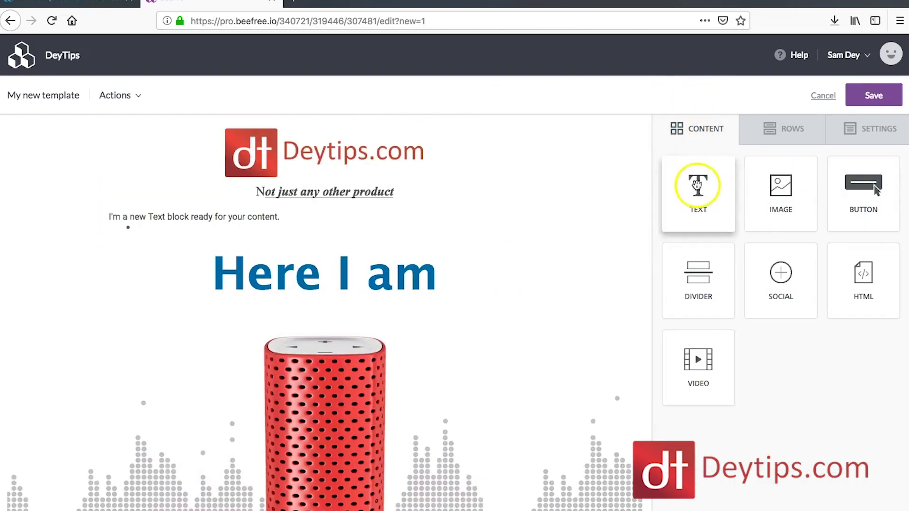
click(791, 187)
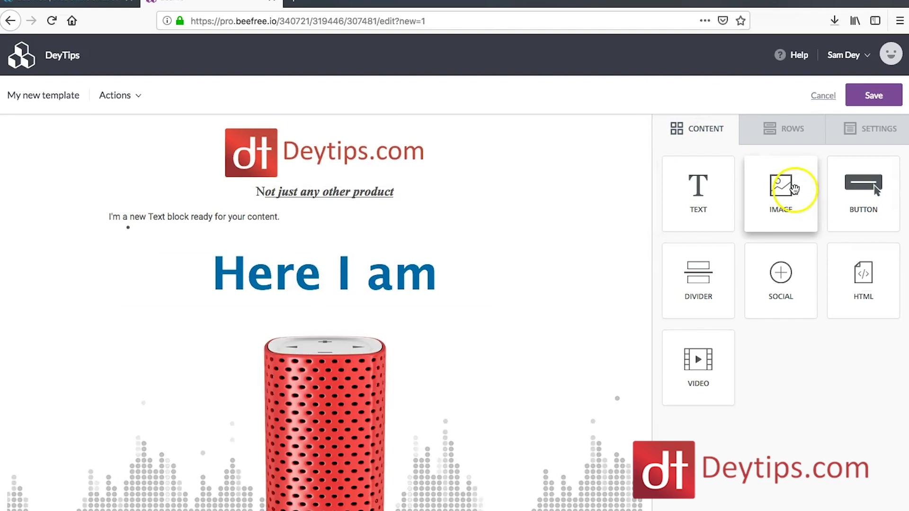
- Insert an empty image block between the new text block and the "Here I am" headline
drag(787, 195, 361, 247)
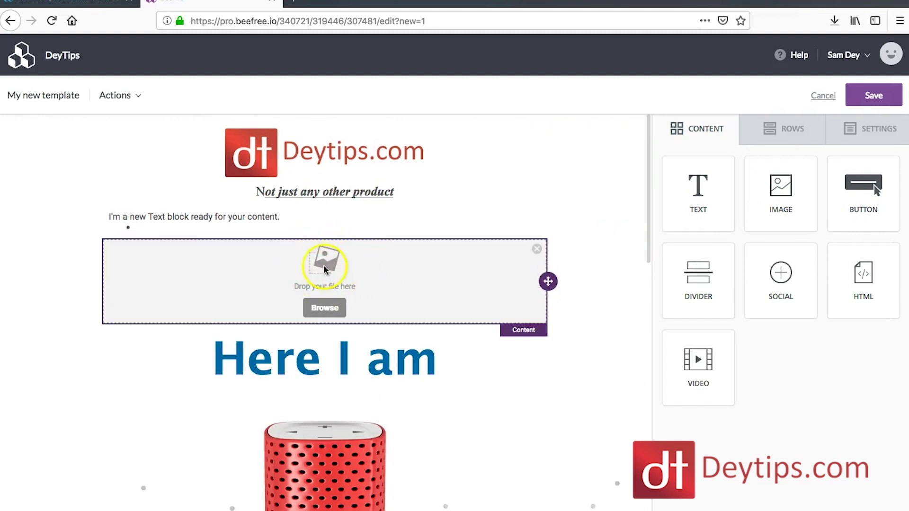
- Turn off automatic width for the Deytips.com logo and set its width to 35%
click(327, 146)
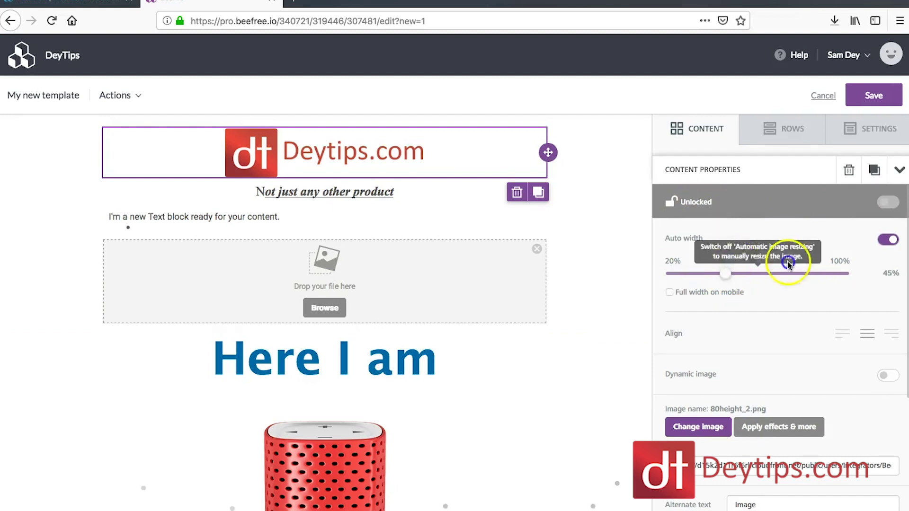
click(765, 266)
click(718, 264)
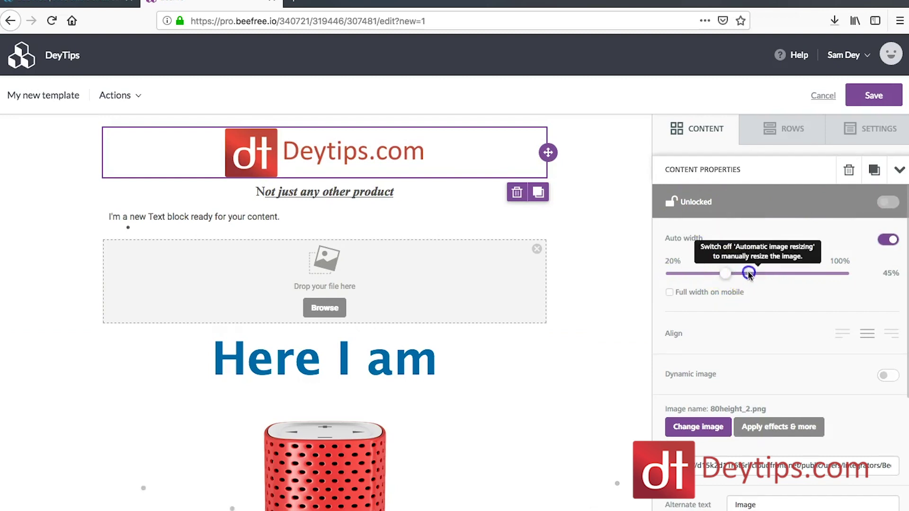
click(890, 240)
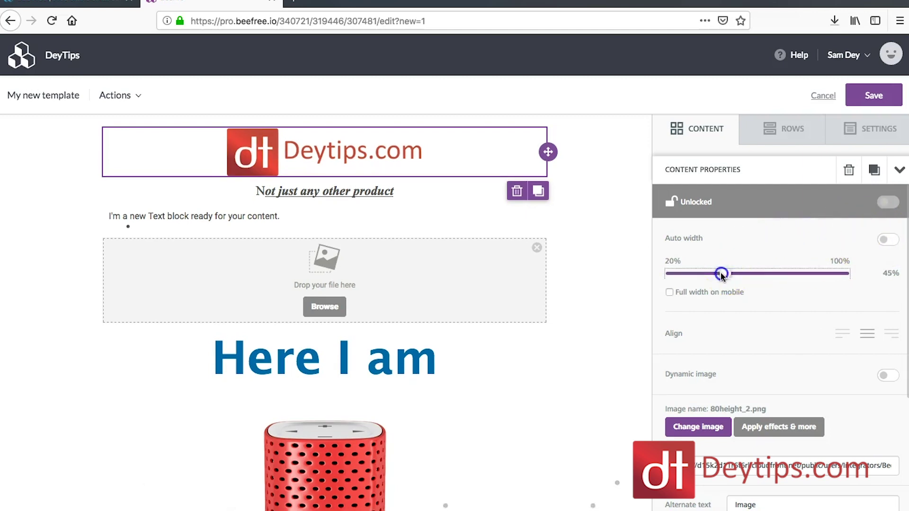
drag(721, 274, 706, 274)
drag(745, 275, 703, 274)
click(755, 307)
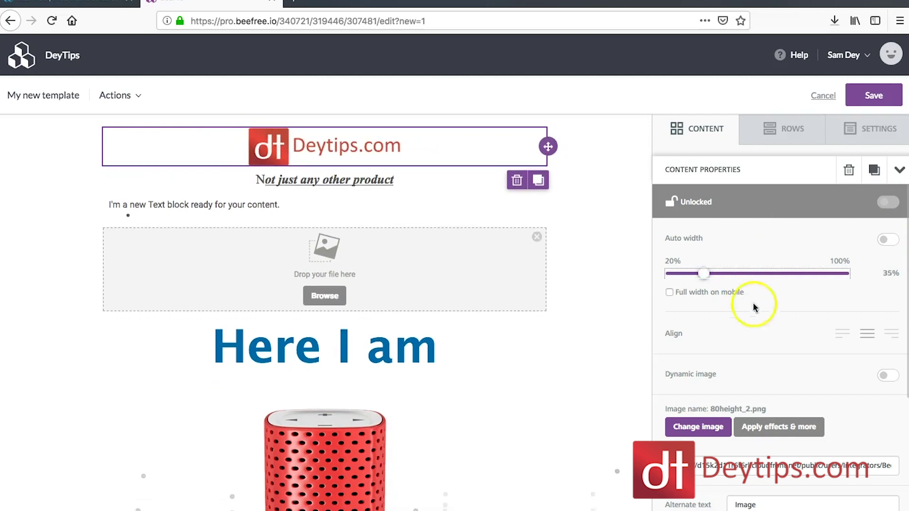
- Try left and right alignment on the logo, and set it back to centered
scroll(771, 326, down, 3)
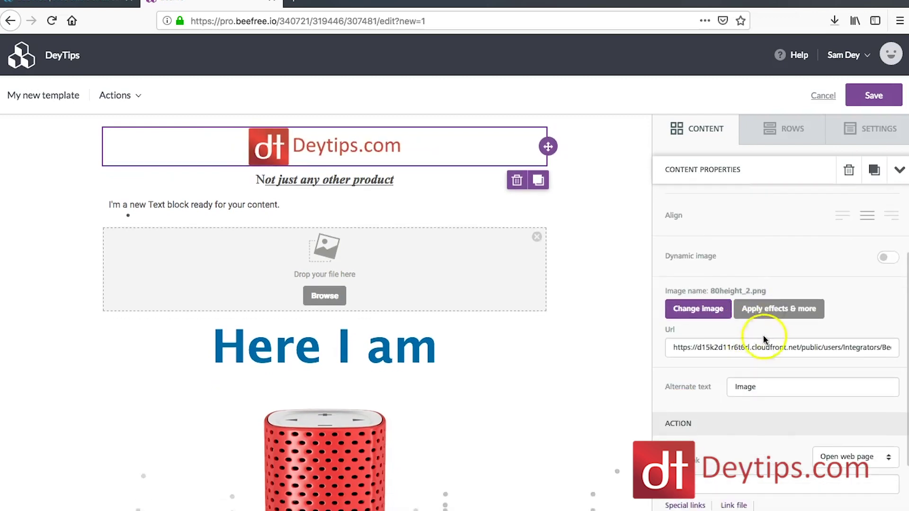
scroll(764, 375, down, 3)
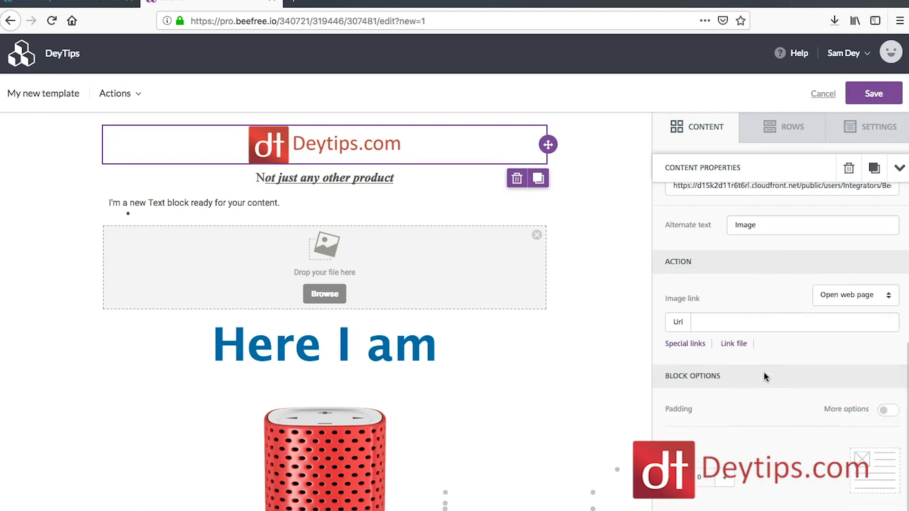
scroll(764, 376, up, 5)
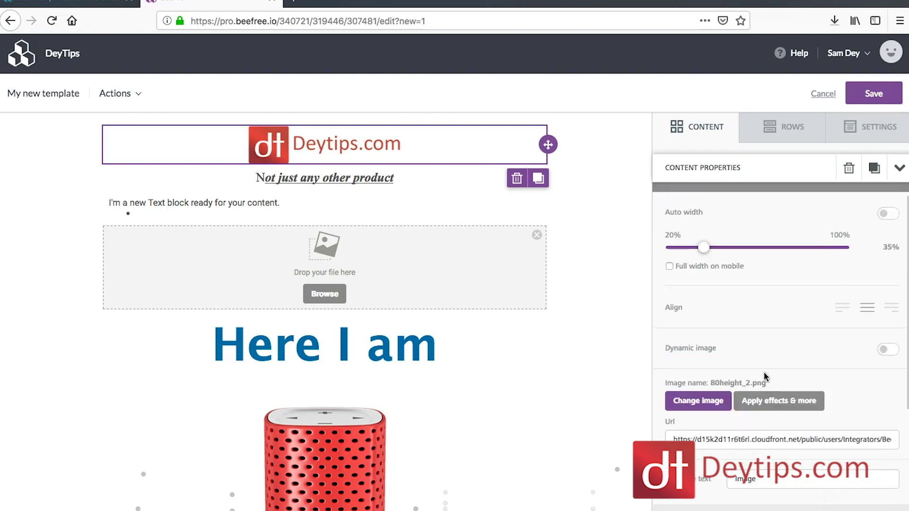
click(839, 304)
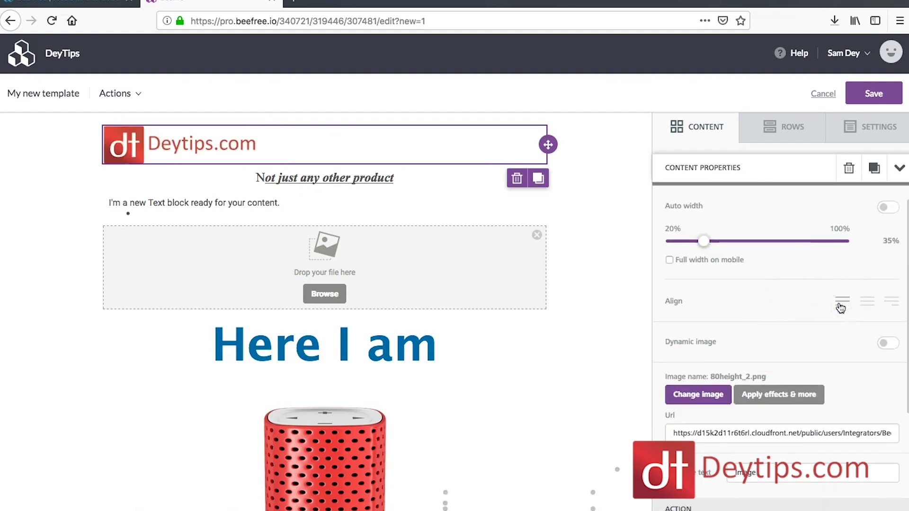
click(892, 302)
click(869, 302)
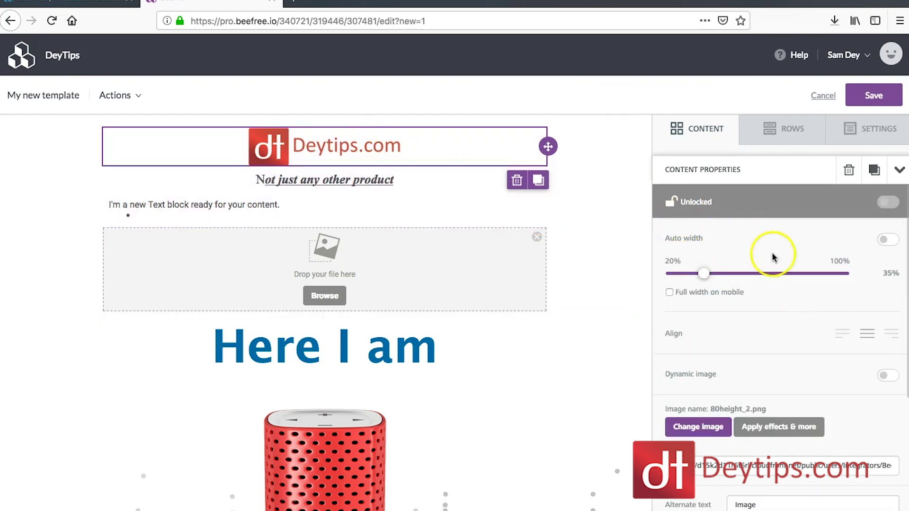
- Insert a button block between the red speaker image and the "Lorem ipsum" paragraph below it
click(723, 124)
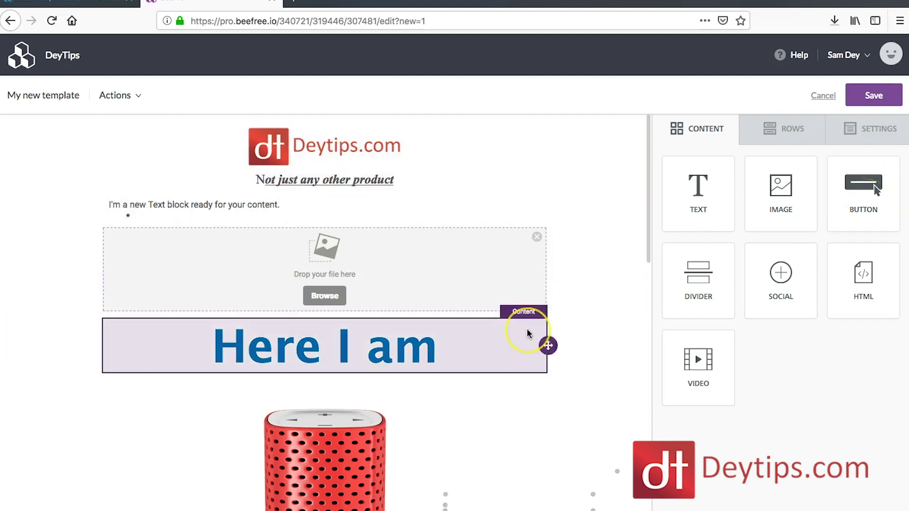
scroll(530, 333, down, 8)
scroll(528, 333, up, 3)
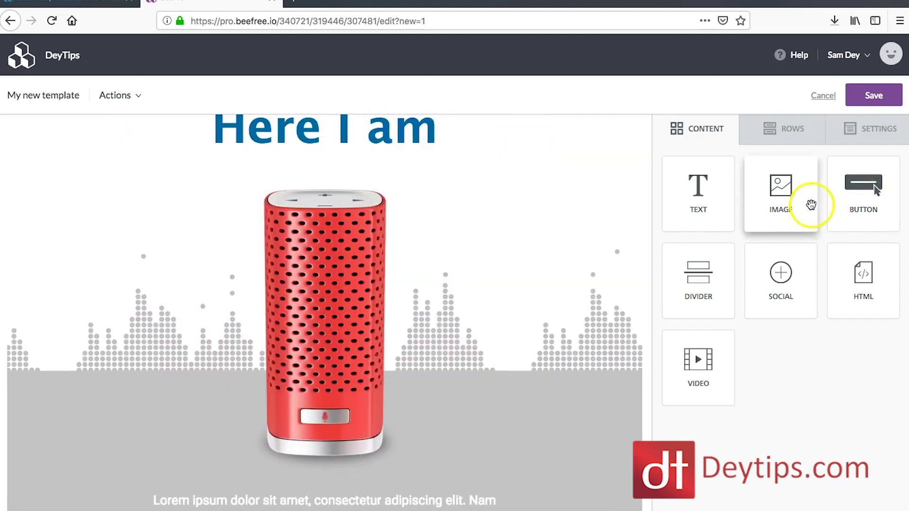
drag(872, 209, 305, 476)
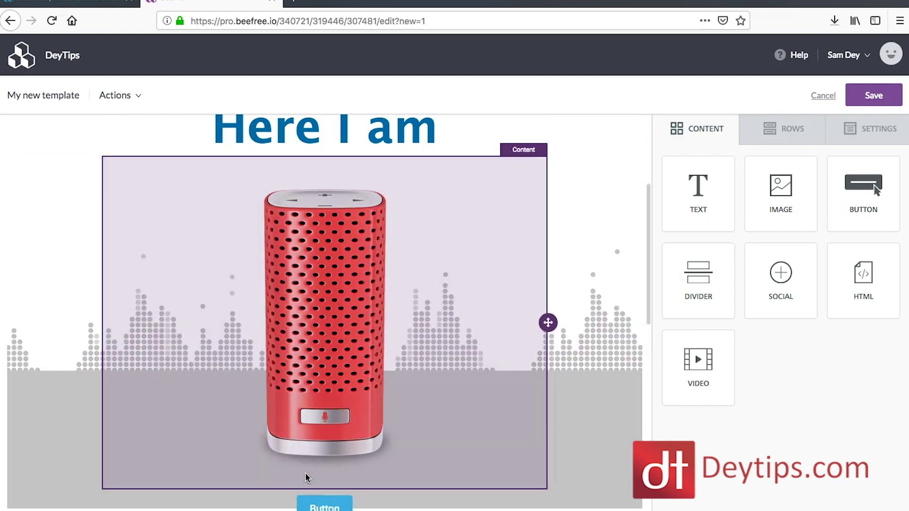
scroll(330, 508, down, 2)
scroll(330, 508, down, 2)
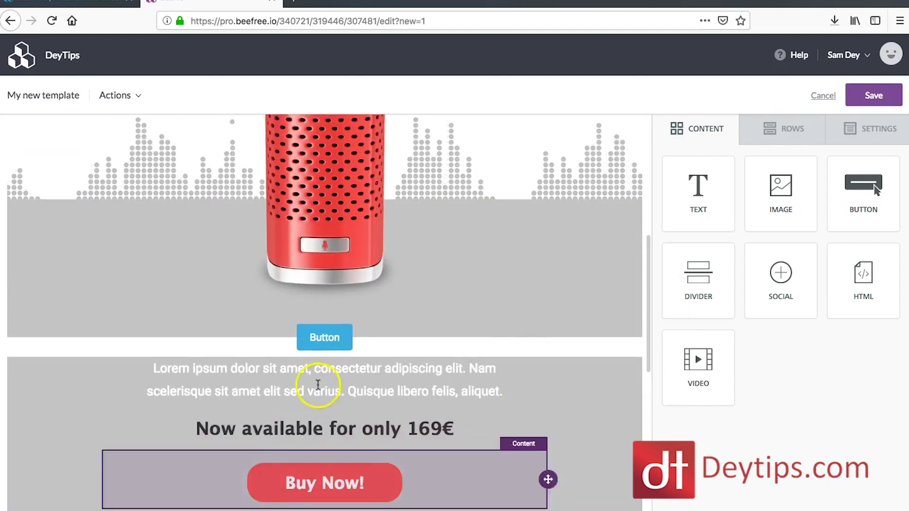
- Set the new button's background color to the orange swatch #E06C3A
click(357, 337)
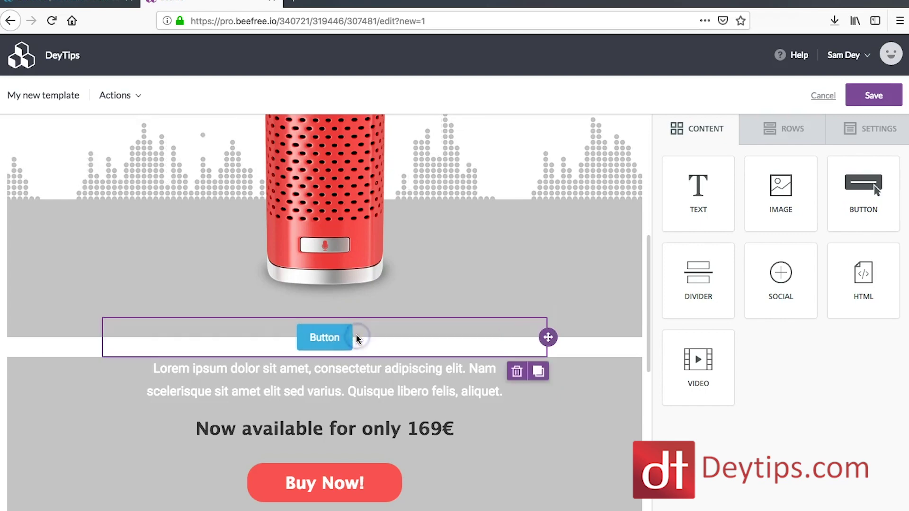
click(729, 294)
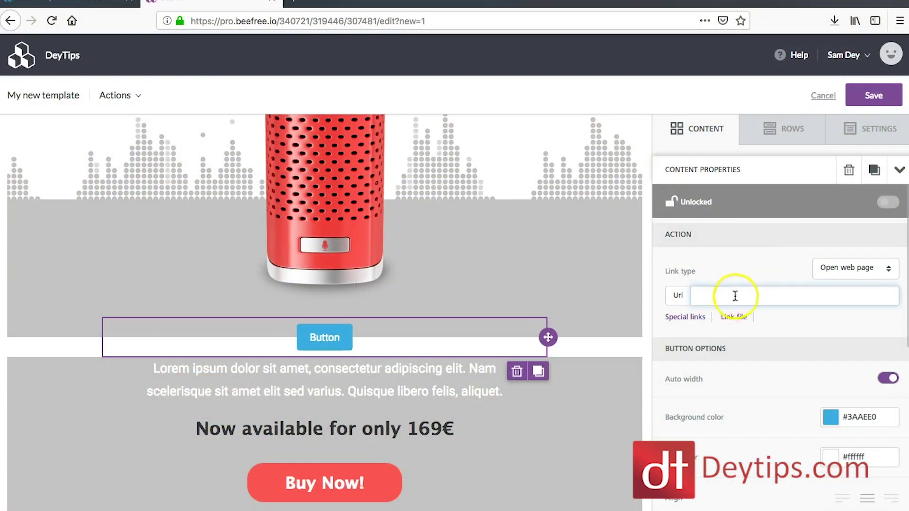
click(733, 290)
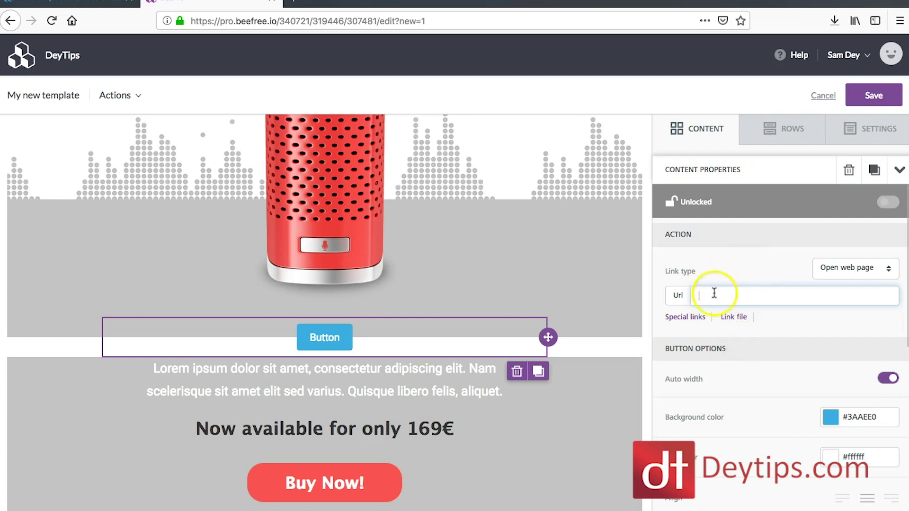
scroll(751, 377, down, 2)
click(832, 319)
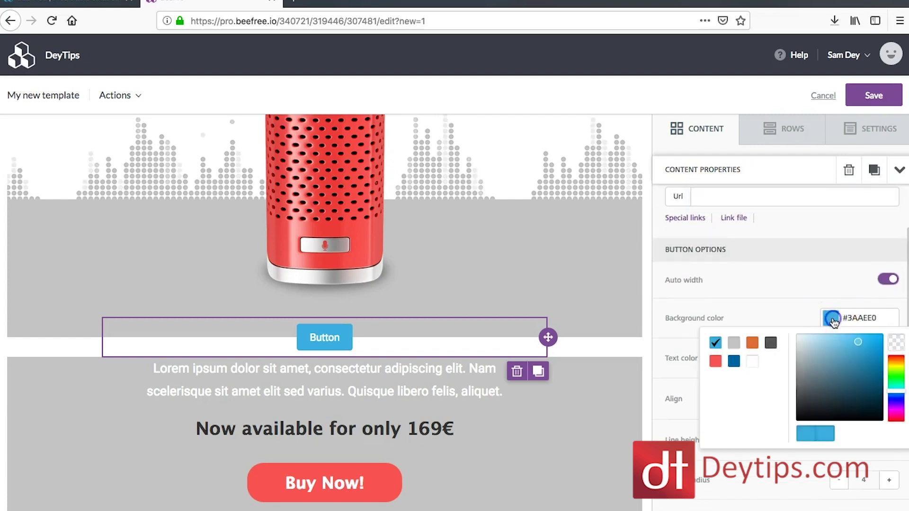
click(753, 343)
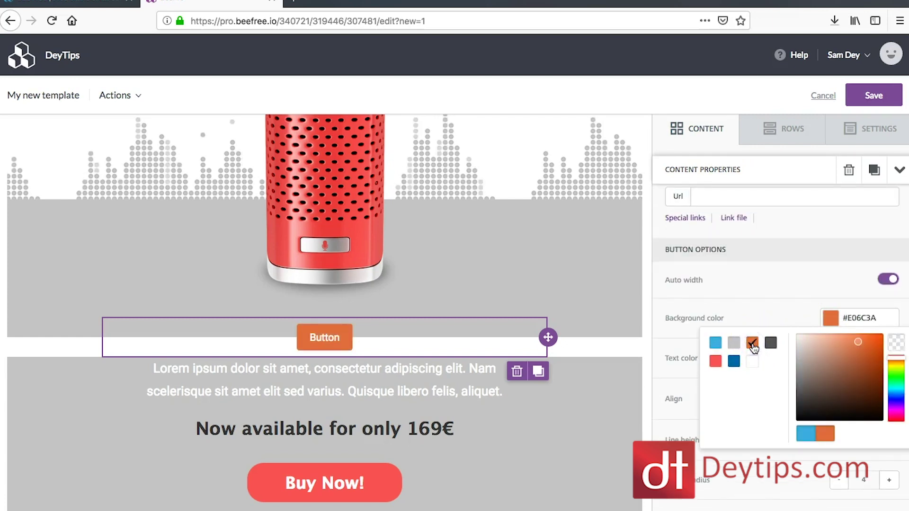
click(784, 287)
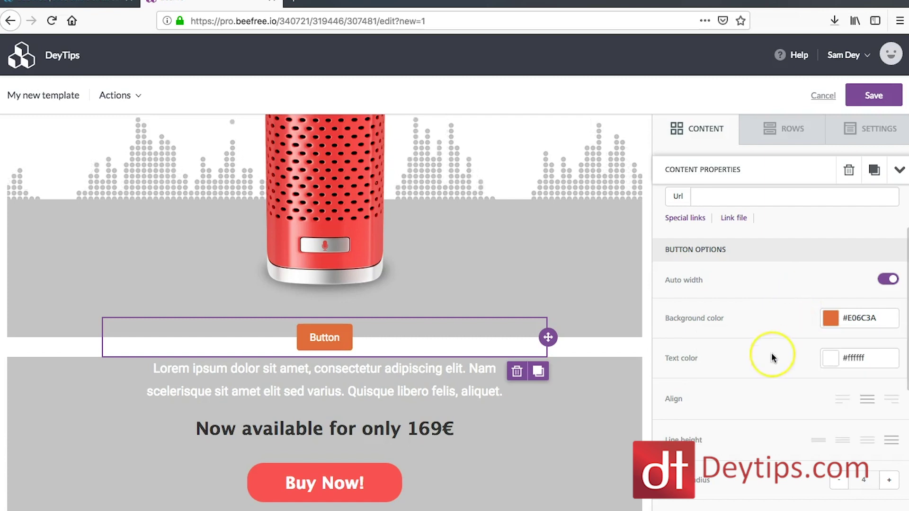
- Try left alignment on the orange button, set it back to centered, and review its remaining properties
scroll(771, 353, down, 3)
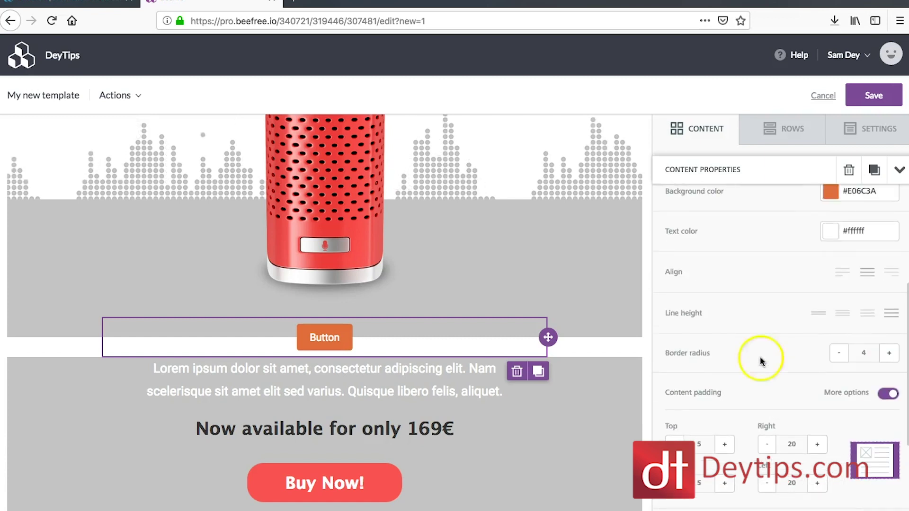
click(843, 272)
click(866, 273)
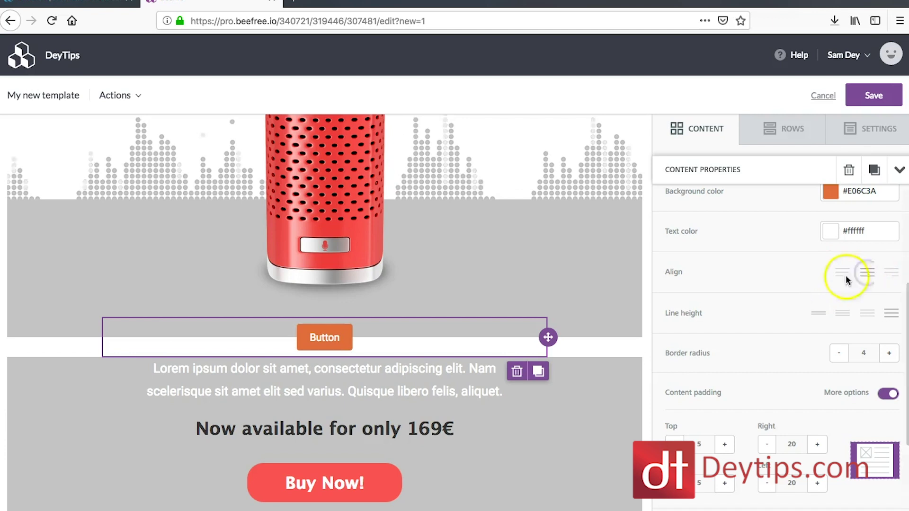
scroll(842, 348, down, 5)
scroll(823, 382, up, 8)
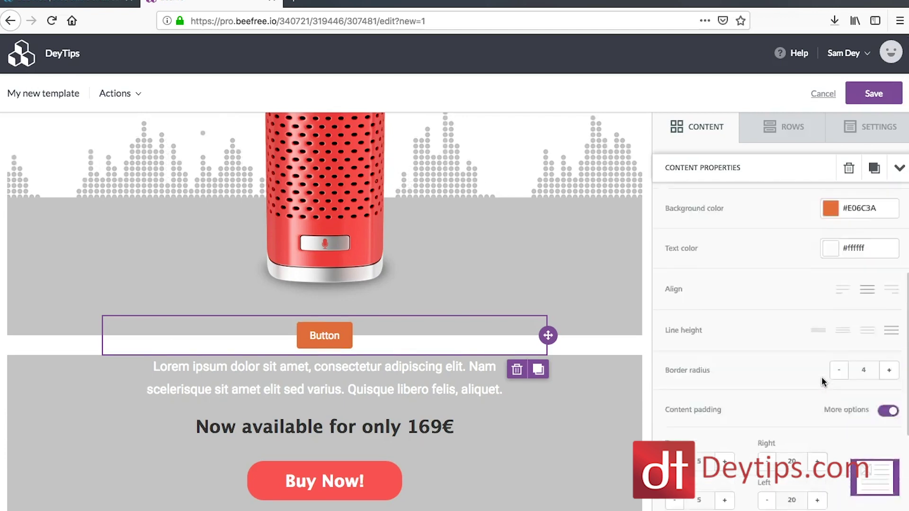
scroll(822, 376, up, 2)
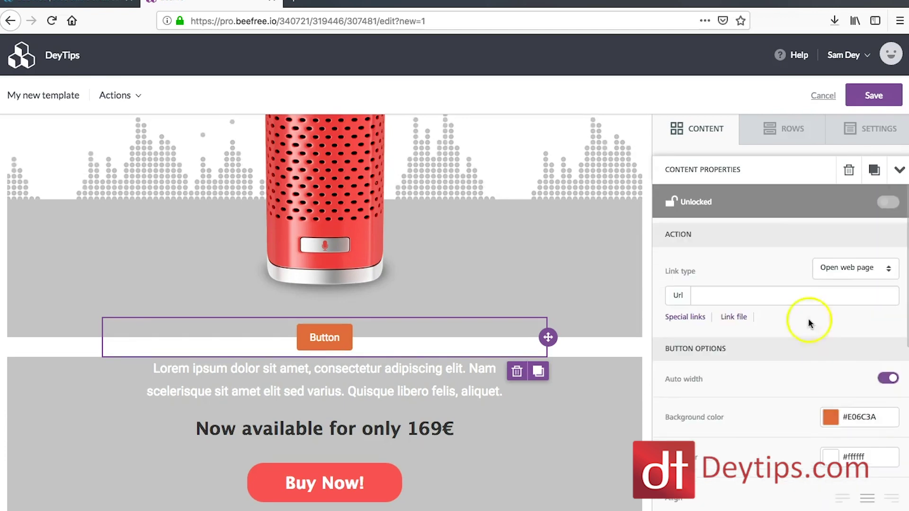
- Replace the orange button's default label with "CLICK HERE!"
click(345, 337)
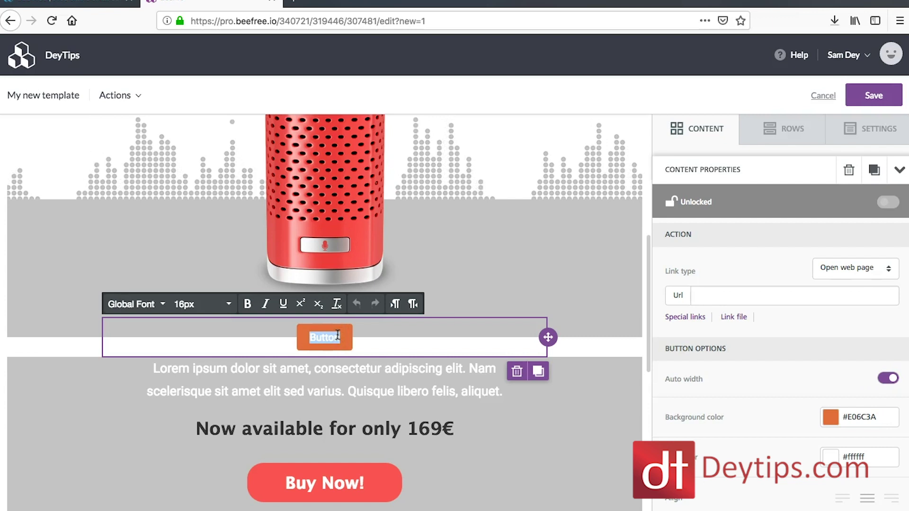
key(BackSpace)
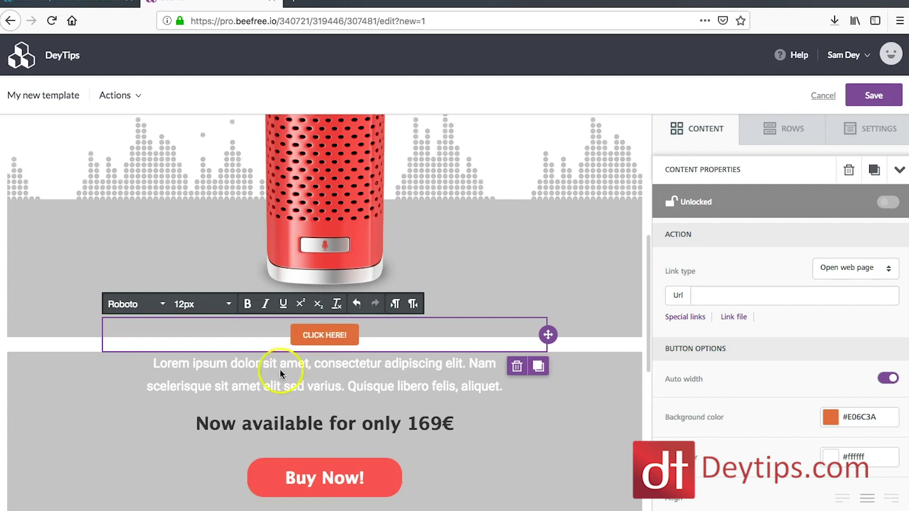
click(423, 342)
- Set the "CLICK HERE!" label's font size to 16px and dismiss the disk space notification
click(316, 336)
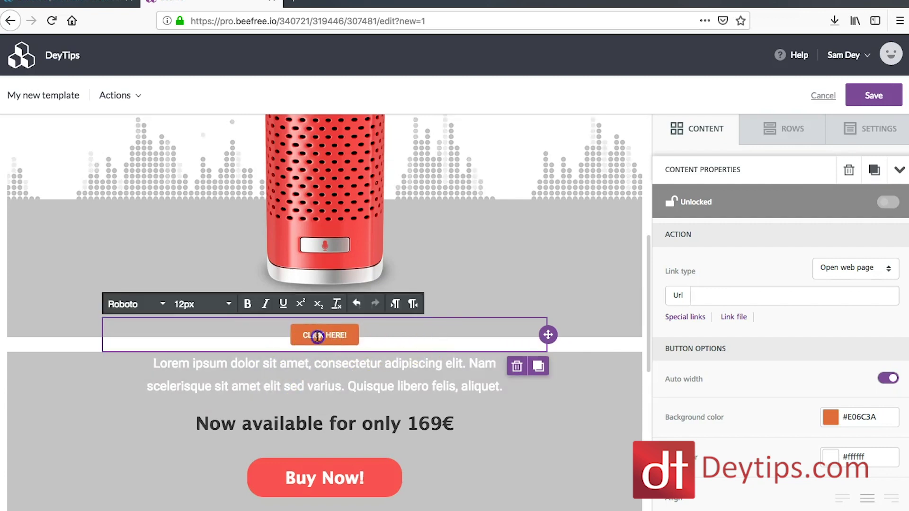
click(142, 307)
click(231, 305)
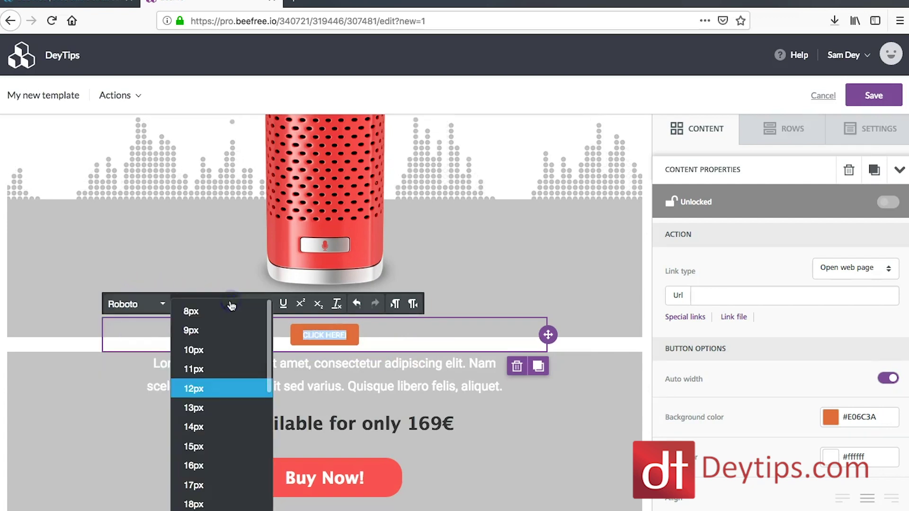
click(231, 463)
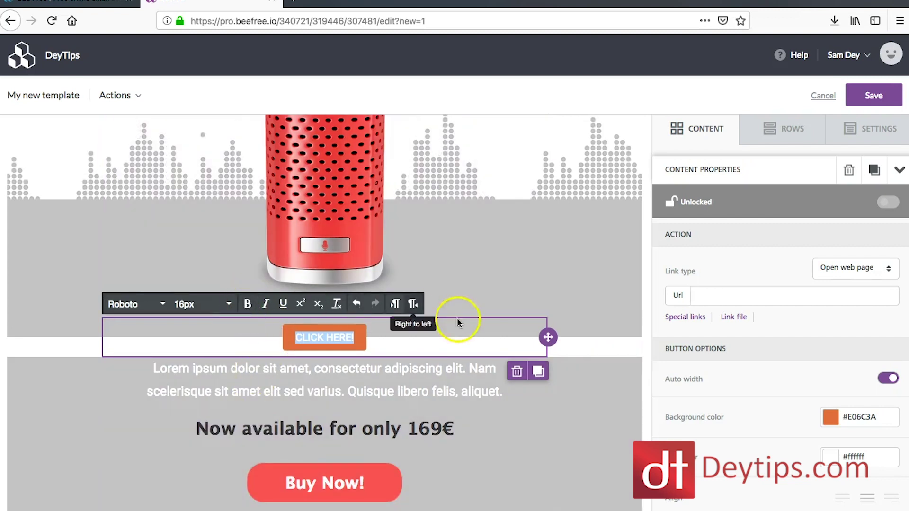
click(431, 341)
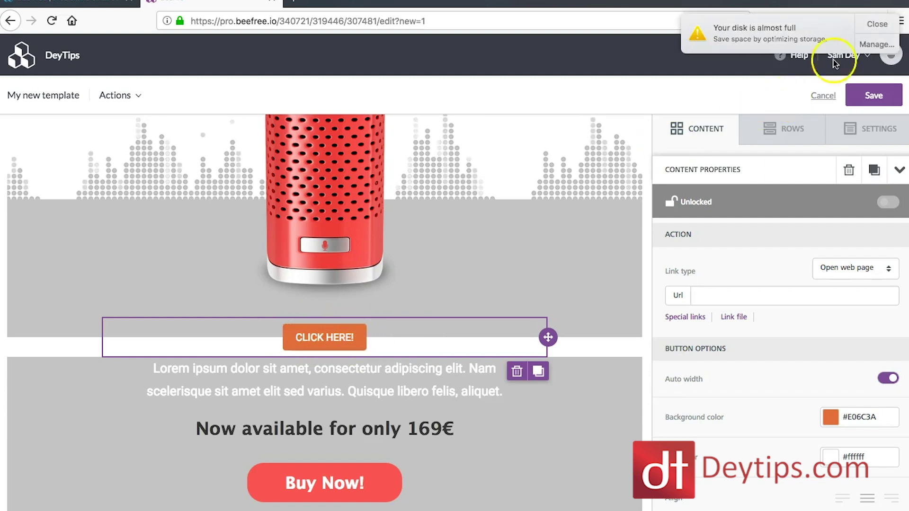
click(876, 24)
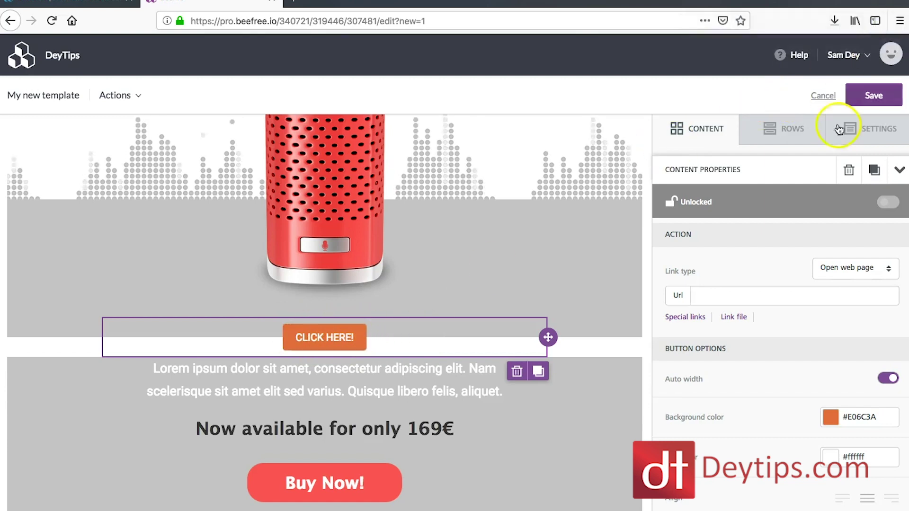
- Insert a divider block below the "Read more" button, above the footer logo
click(703, 128)
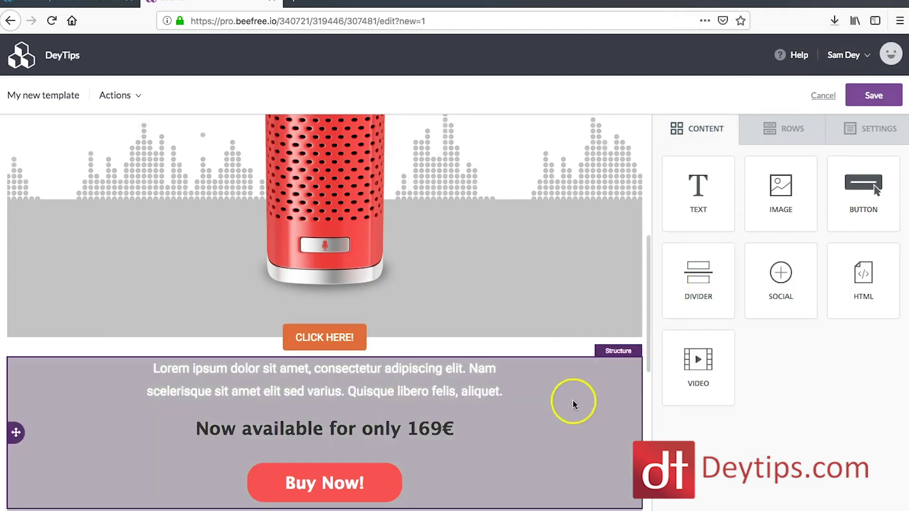
scroll(574, 402, down, 5)
scroll(574, 404, down, 8)
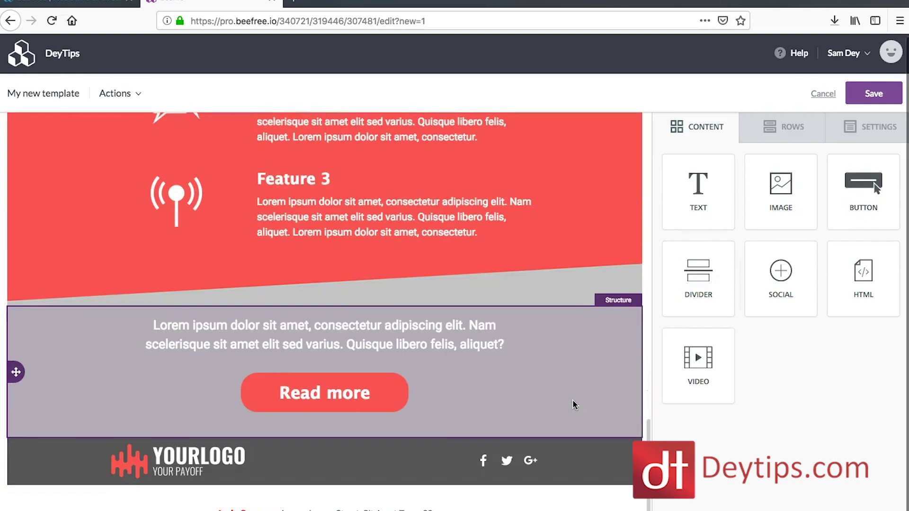
click(324, 492)
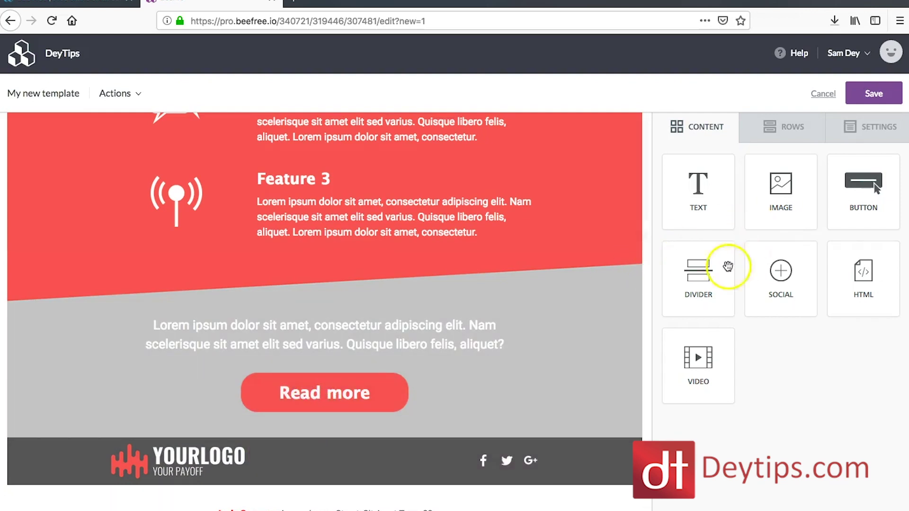
drag(670, 263, 246, 426)
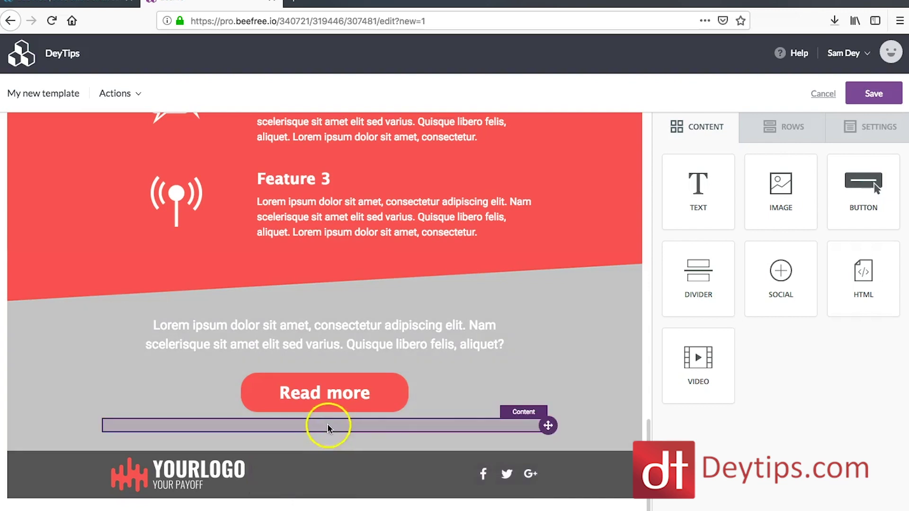
- Set the line colour of the divider below the "Read more" button to transparent
click(325, 432)
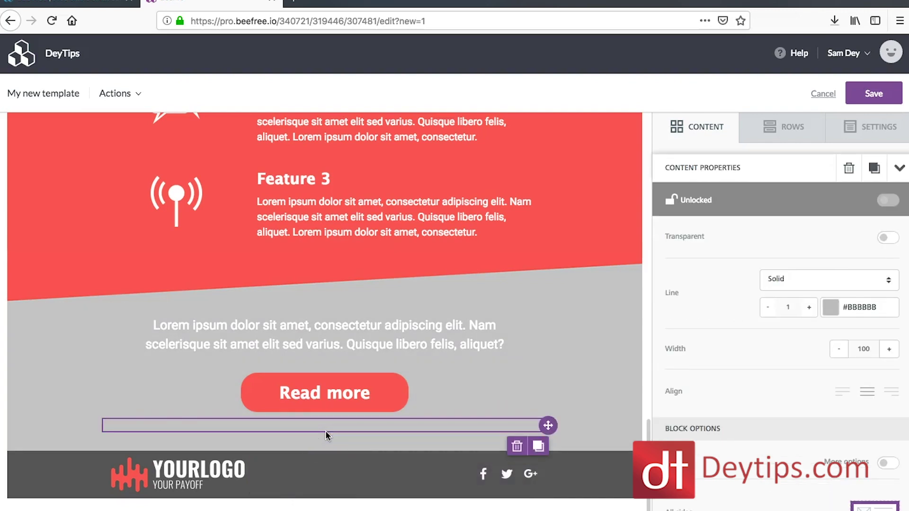
click(835, 309)
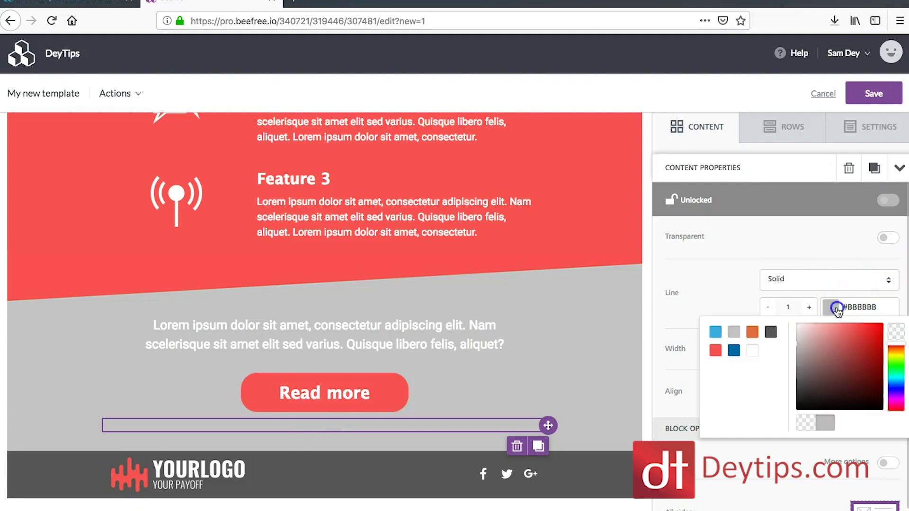
click(895, 332)
click(756, 266)
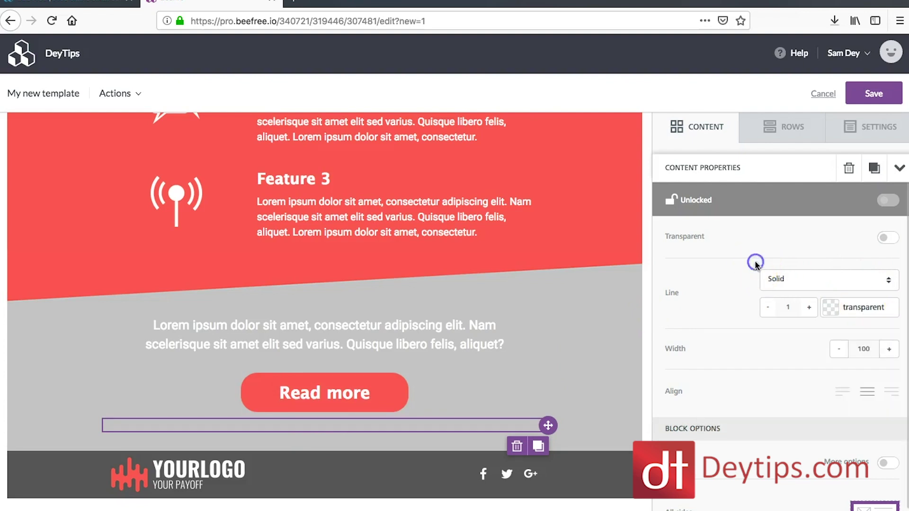
click(311, 443)
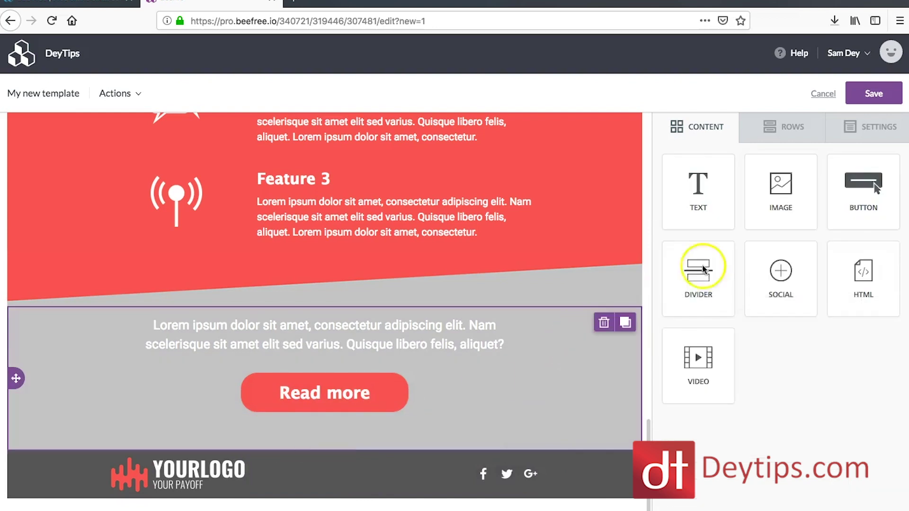
- Insert another divider block below the transparent divider, above the footer
click(699, 125)
click(702, 294)
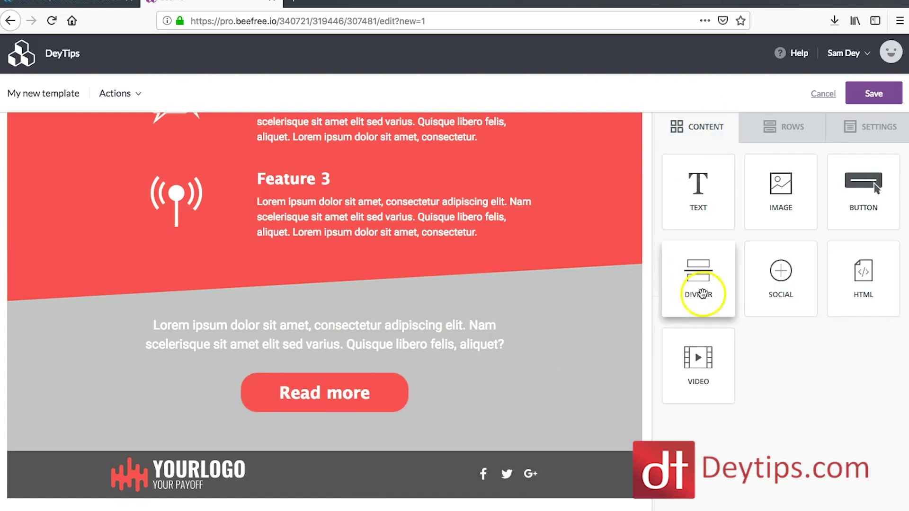
drag(702, 293, 321, 432)
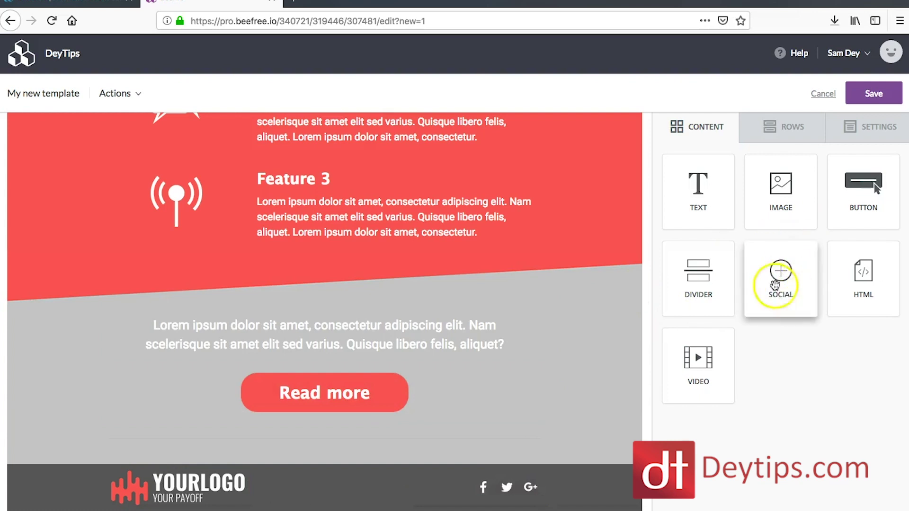
- Insert a social block directly below the "Read more" button and open its properties
drag(783, 291, 295, 426)
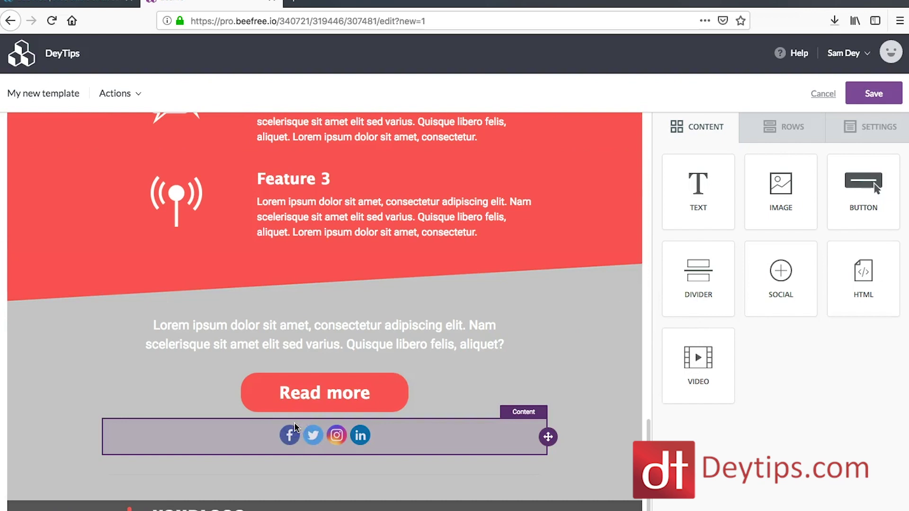
click(268, 444)
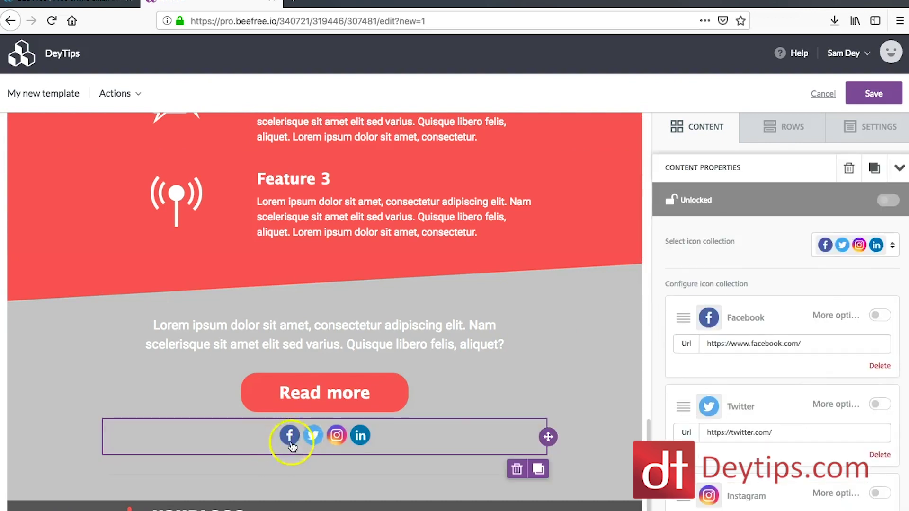
- Examine the social block's icon settings, including the URL entries for Facebook, Twitter, Instagram and LinkedIn
scroll(770, 328, down, 2)
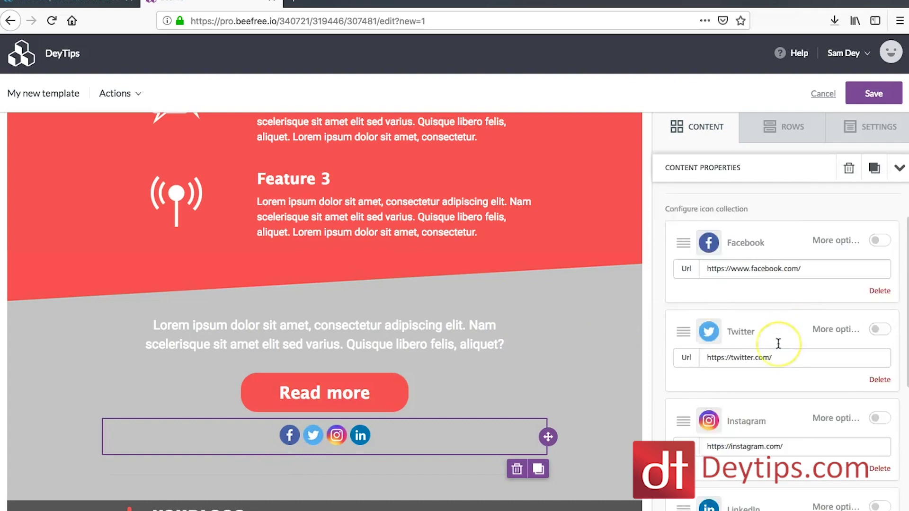
scroll(777, 345, up, 1)
scroll(777, 344, down, 4)
scroll(778, 344, up, 3)
scroll(778, 343, up, 3)
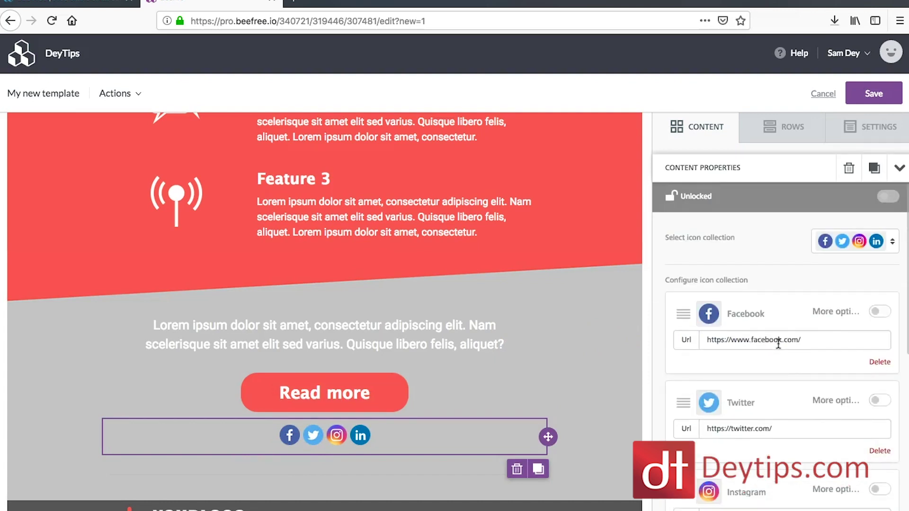
triple_click(767, 343)
scroll(767, 270, down, 3)
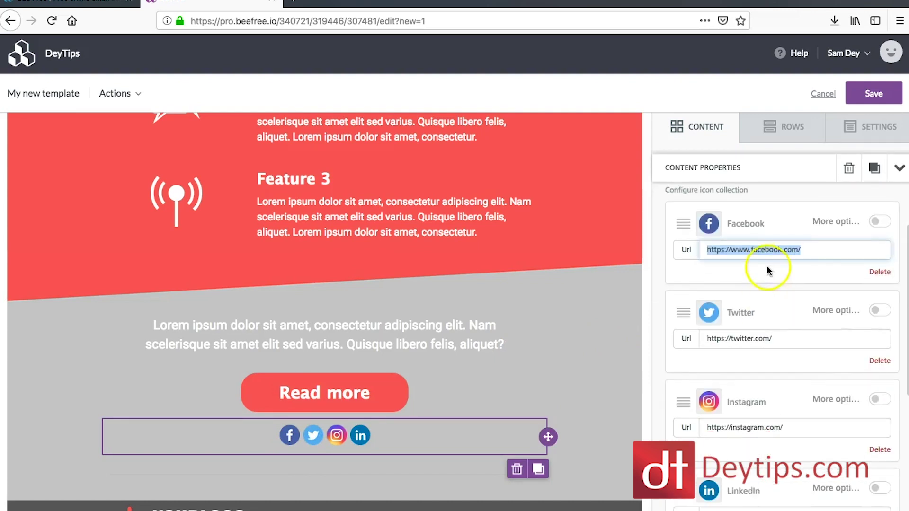
triple_click(756, 338)
scroll(754, 333, down, 3)
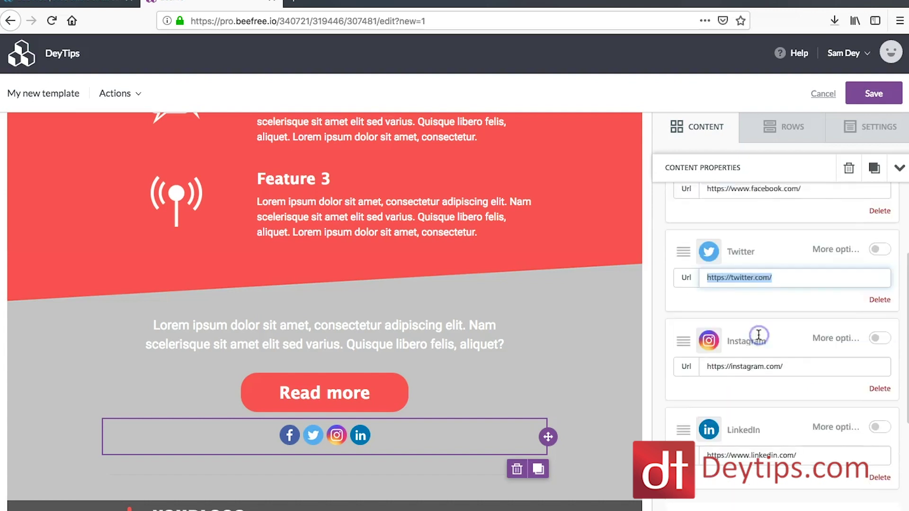
triple_click(739, 349)
scroll(736, 347, down, 3)
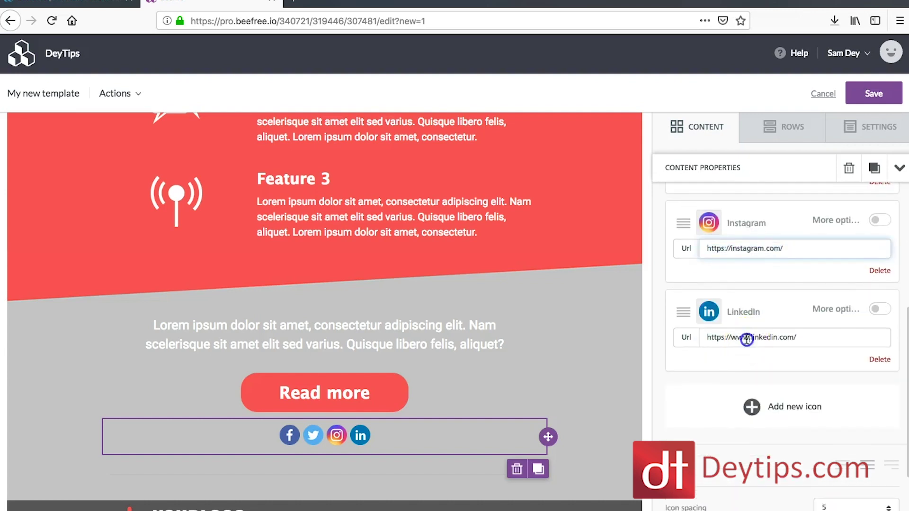
triple_click(746, 338)
- Add a YouTube icon to the social block and select its URL for editing
scroll(747, 338, down, 3)
click(792, 316)
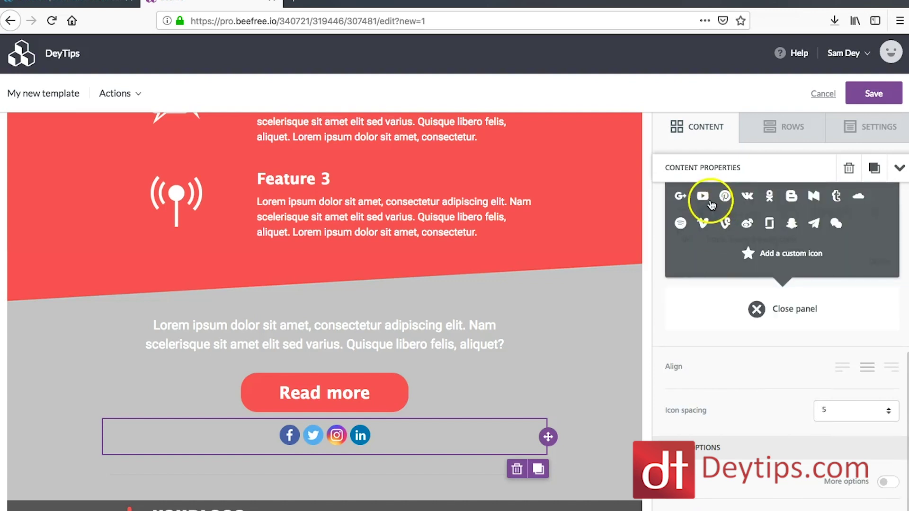
click(704, 198)
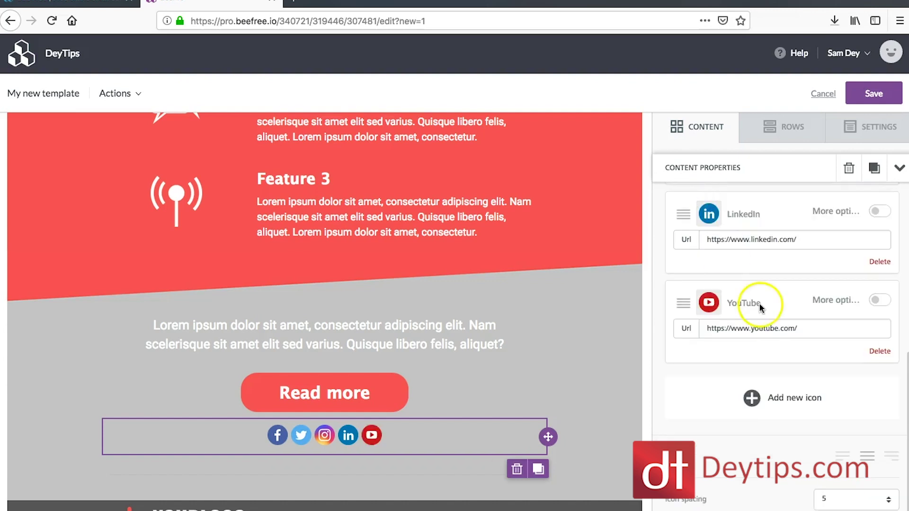
double_click(767, 328)
- Review the social follow, social share and other icons available for the social block, and return to the content blocks
click(764, 392)
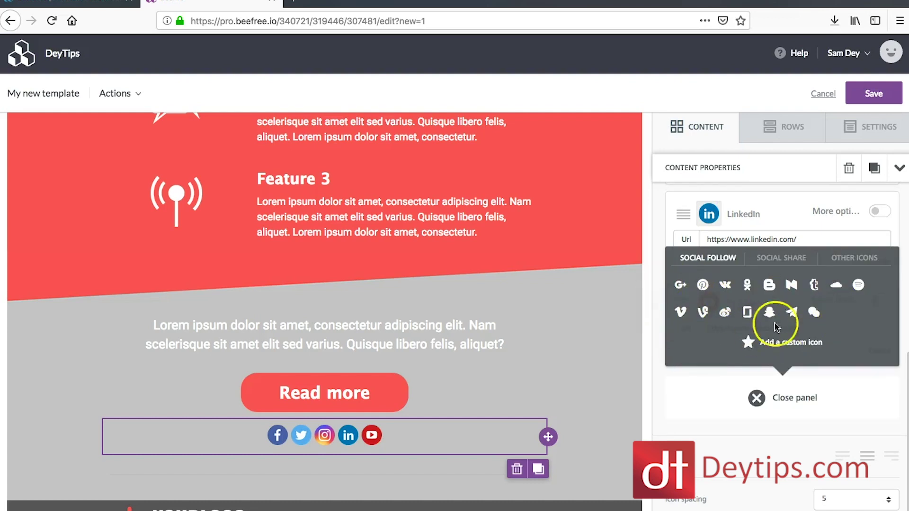
click(786, 259)
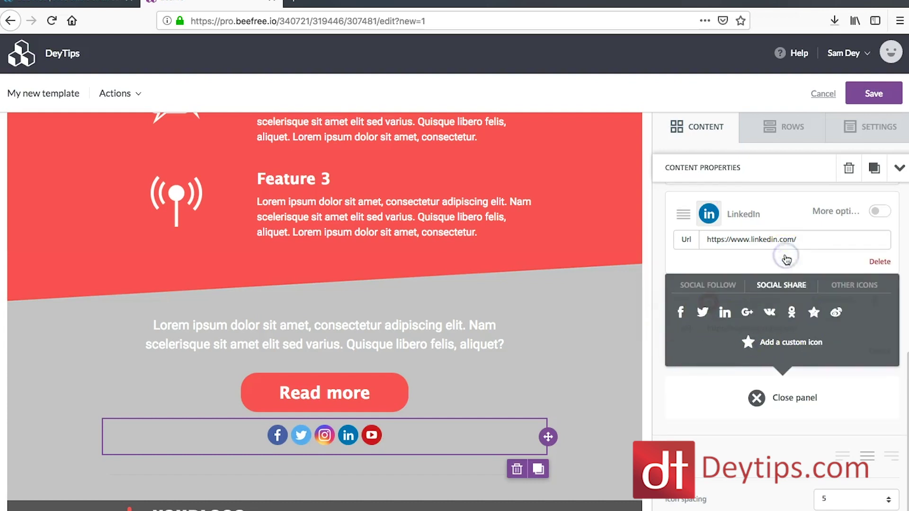
click(852, 286)
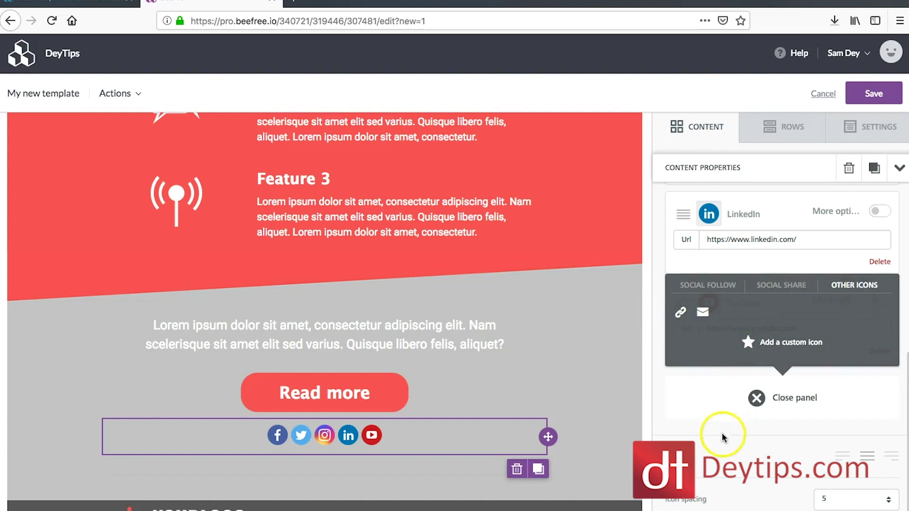
scroll(723, 362, up, 2)
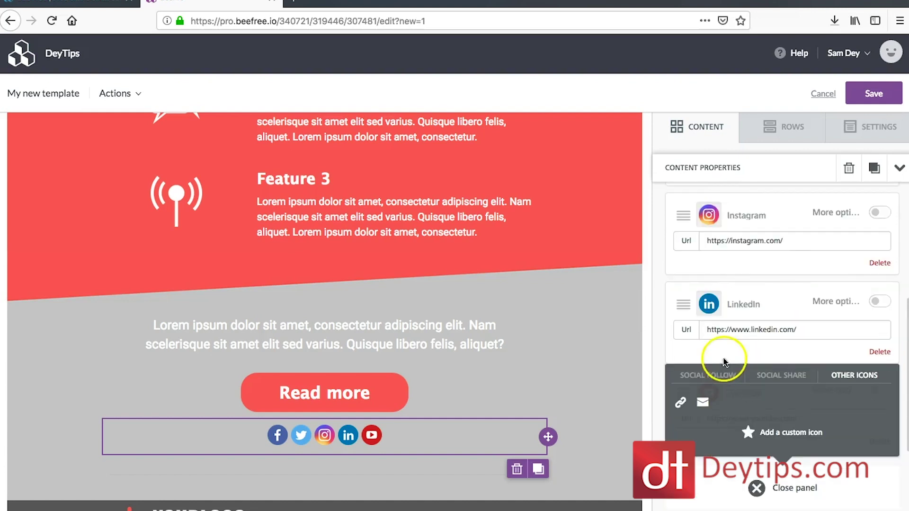
click(698, 126)
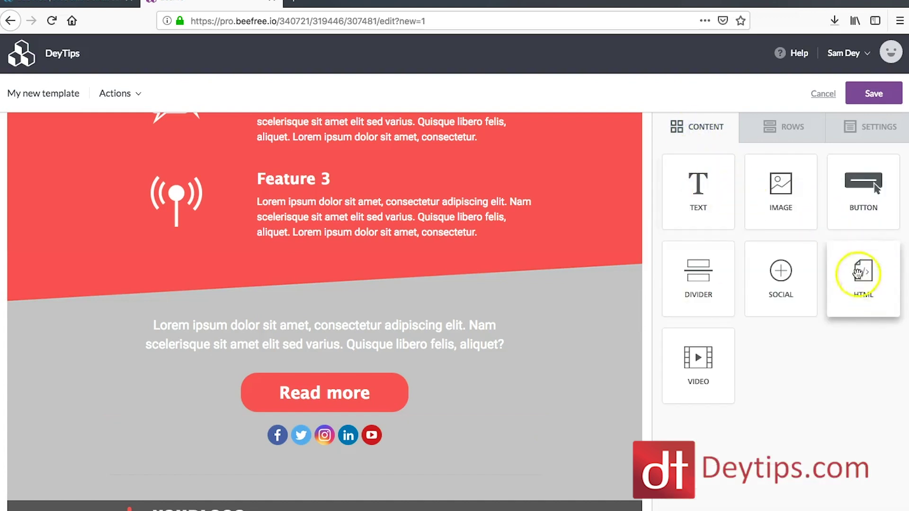
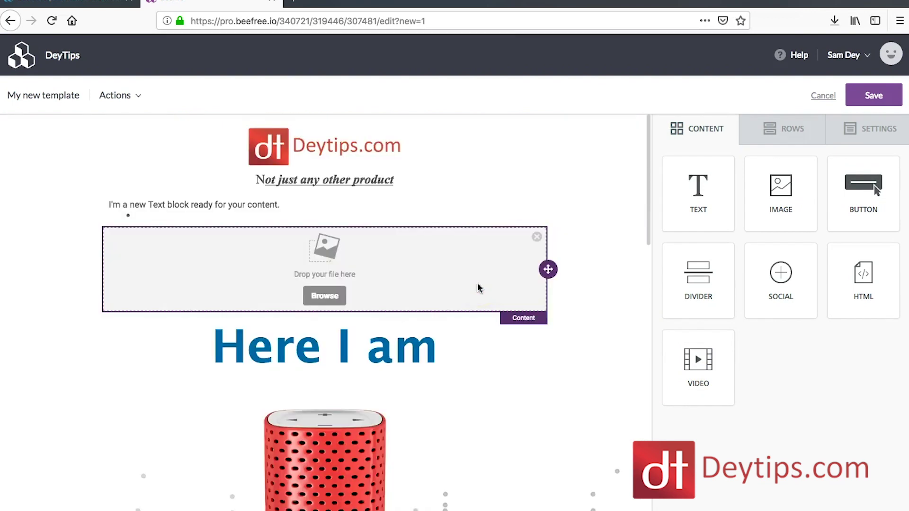
- Insert an empty single-column row at the top of the email, above the logo, and place an image block in it
click(793, 126)
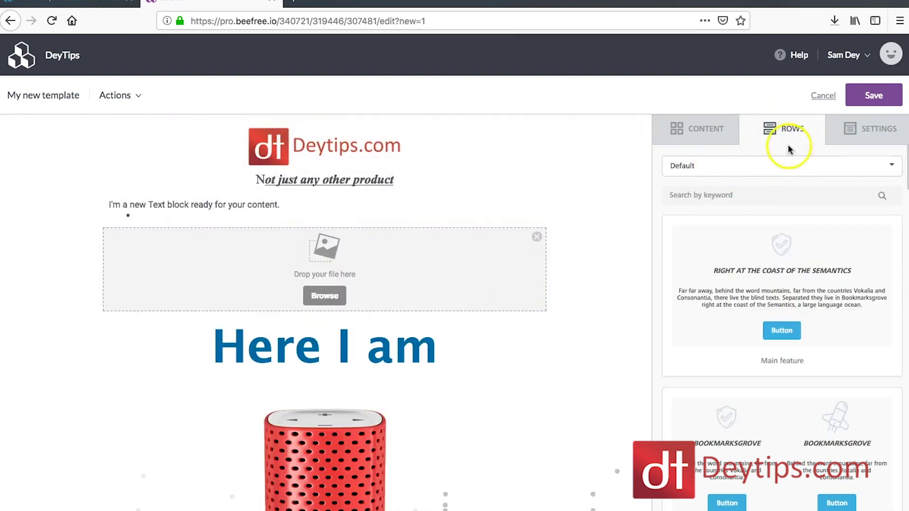
click(797, 168)
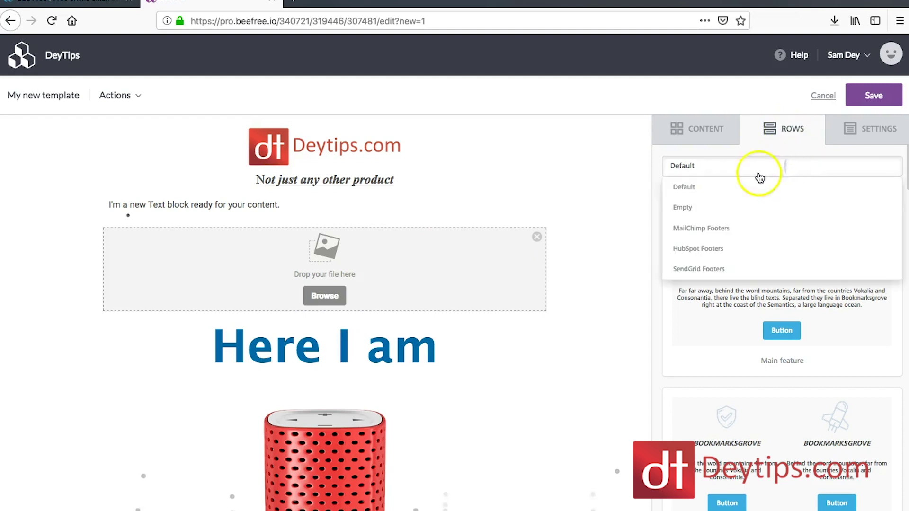
click(695, 208)
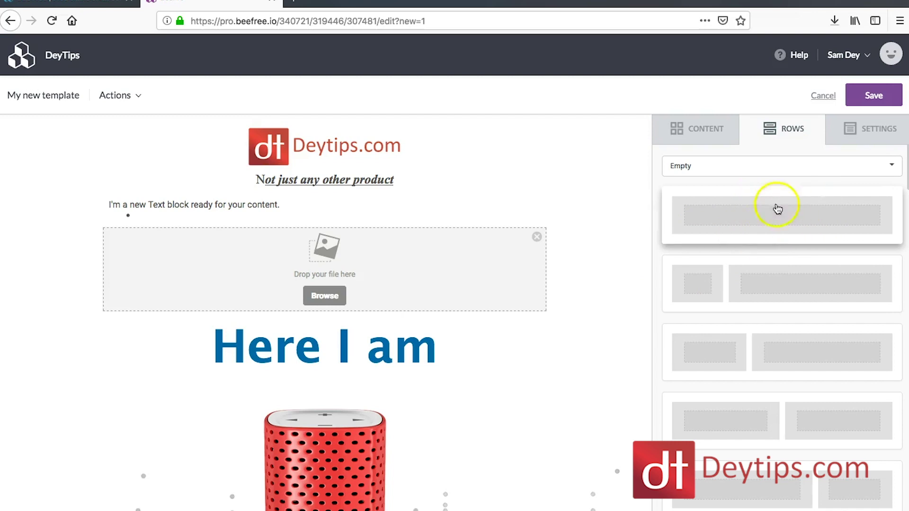
drag(763, 220, 302, 115)
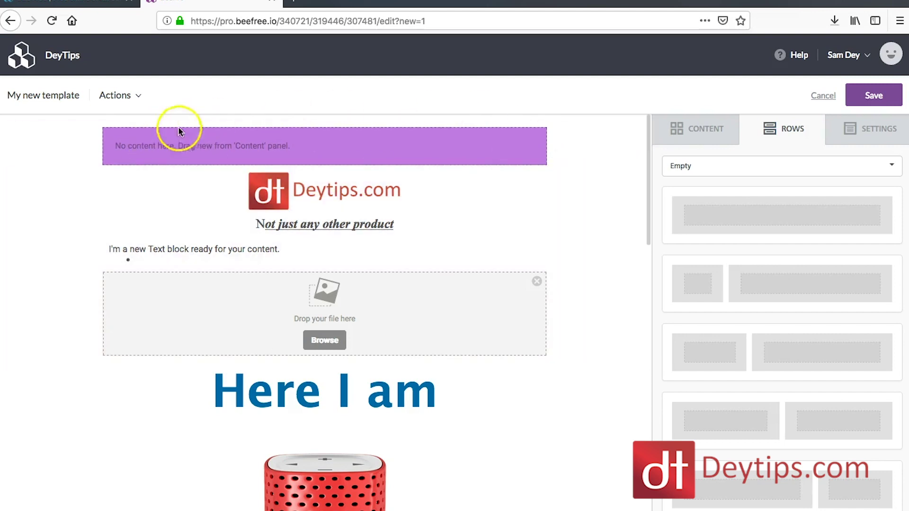
click(704, 137)
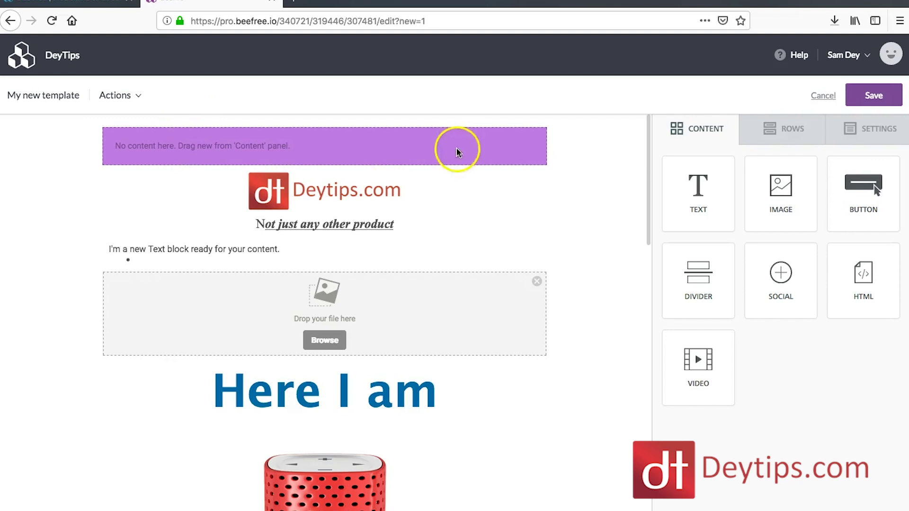
drag(780, 189, 338, 138)
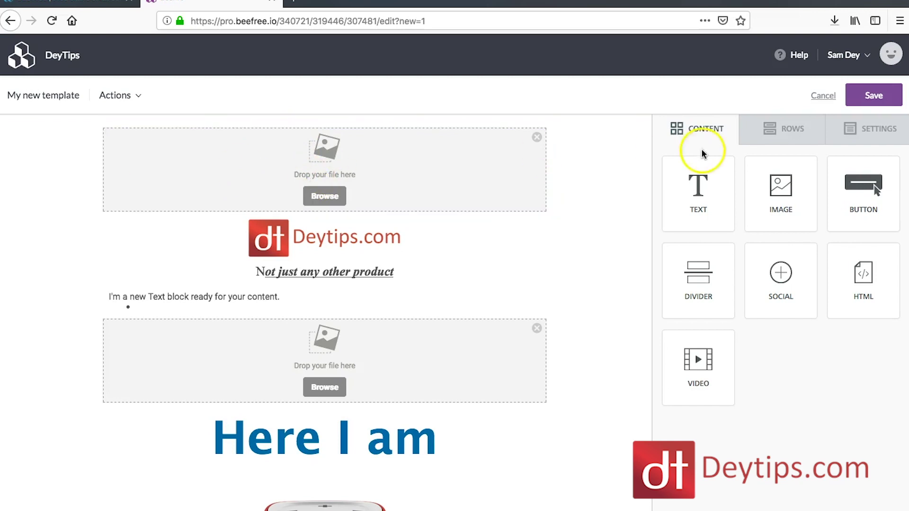
- Insert an empty two-column row with a narrow left and wide right column between the top image row and the logo
click(781, 131)
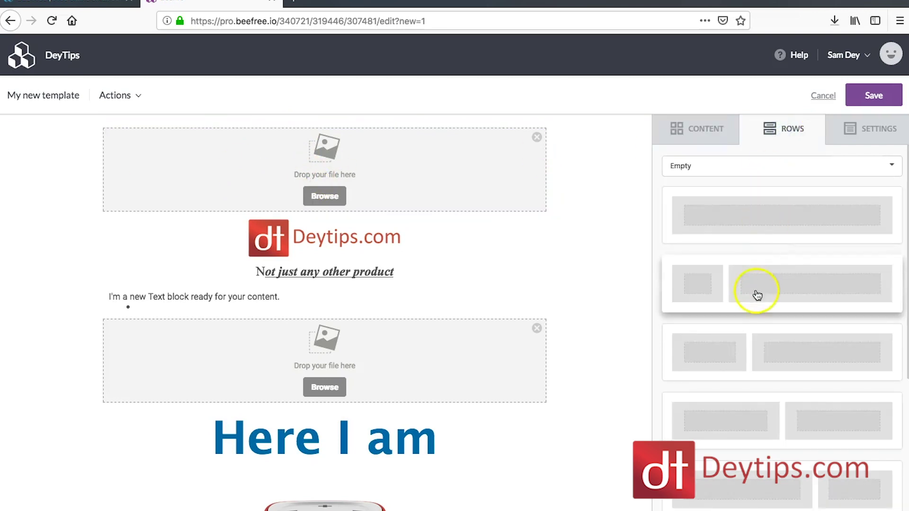
scroll(757, 294, down, 3)
drag(748, 204, 748, 204)
drag(691, 161, 651, 189)
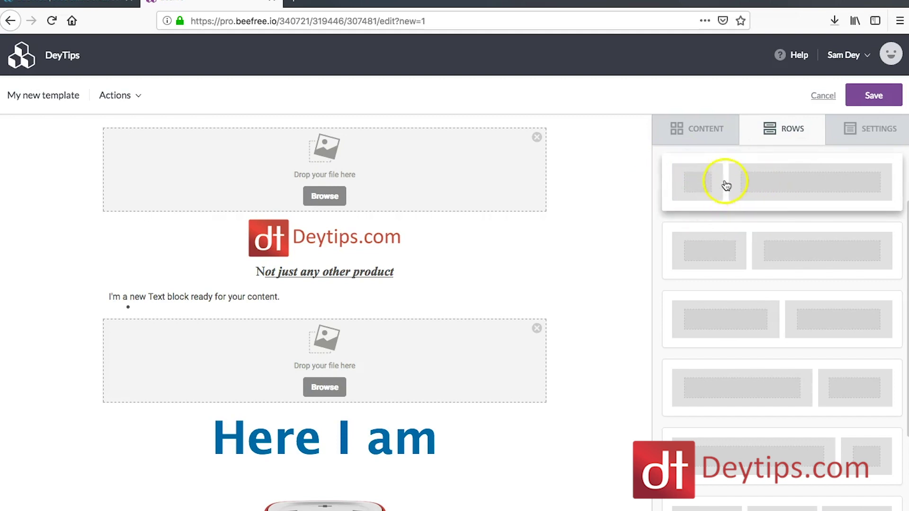
scroll(725, 182, up, 1)
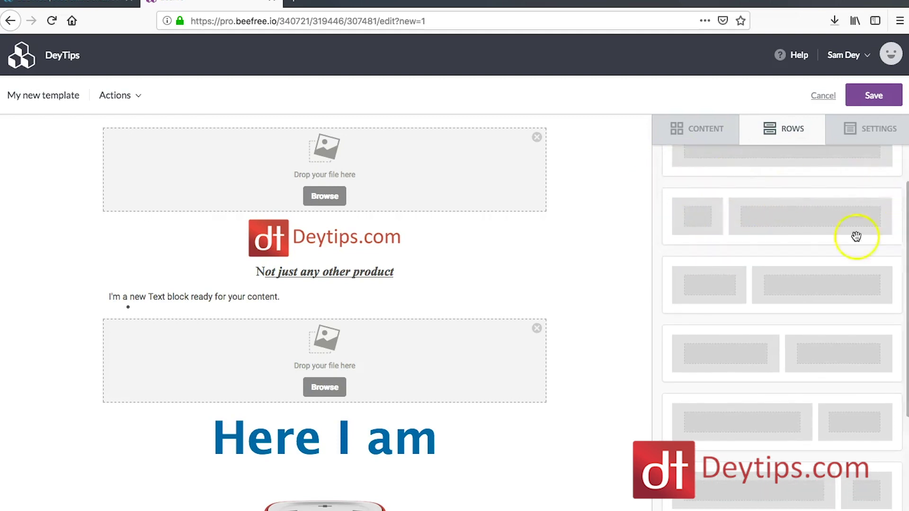
drag(737, 228, 399, 197)
- Place an image block in the new row's narrow column and a text block in its wide column
click(681, 127)
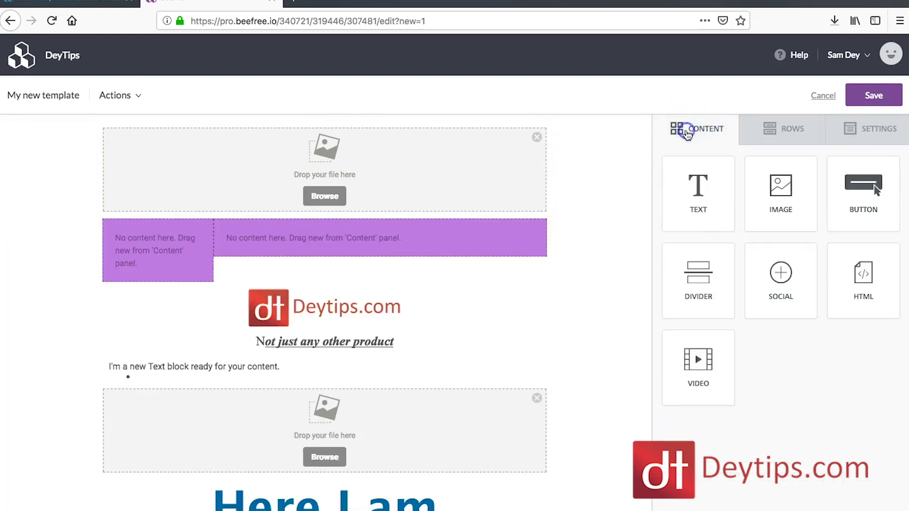
drag(747, 193, 126, 237)
drag(700, 186, 332, 235)
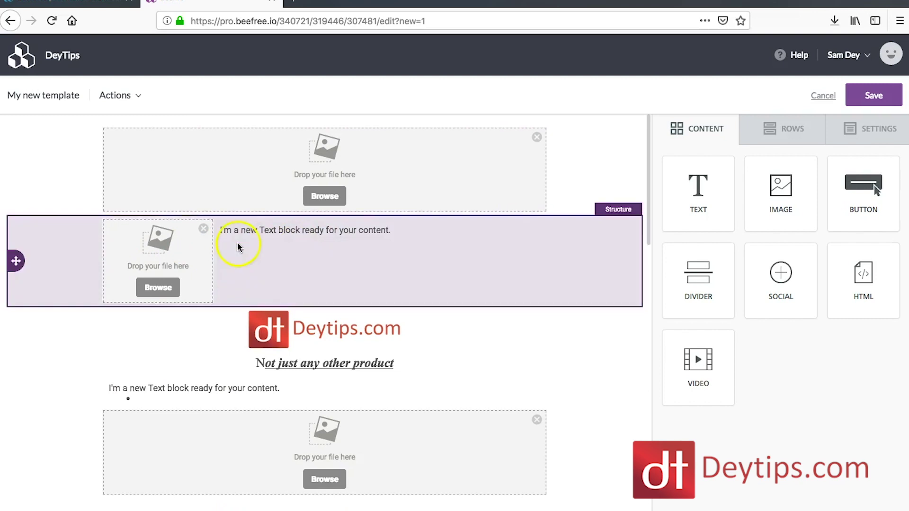
- Look through the other empty row layouts
click(795, 131)
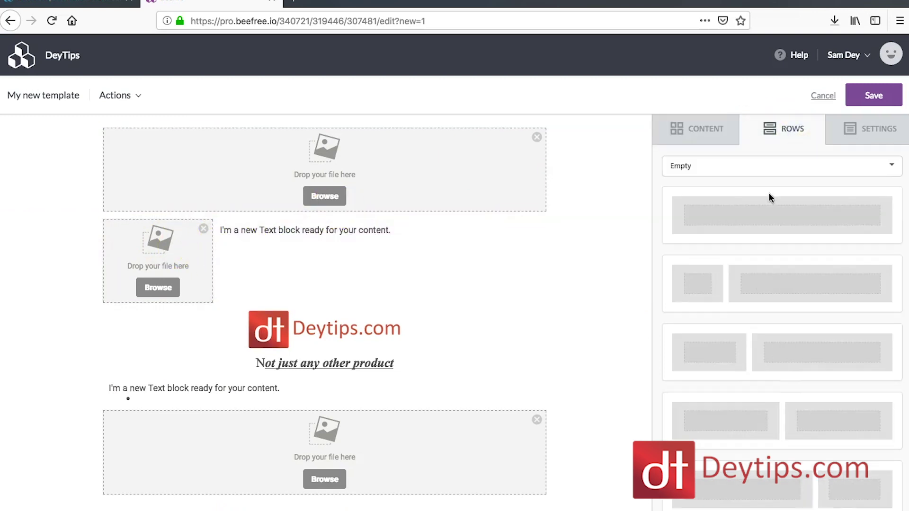
scroll(739, 284, down, 2)
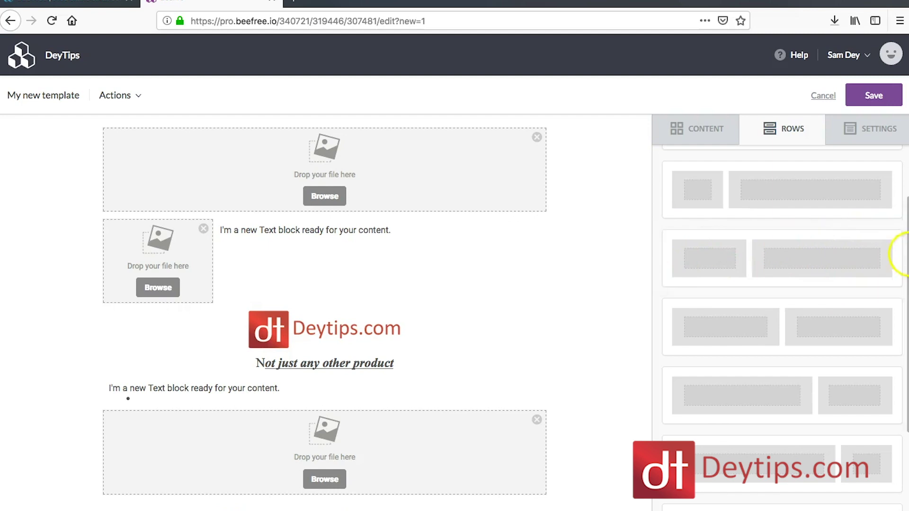
scroll(805, 223, up, 1)
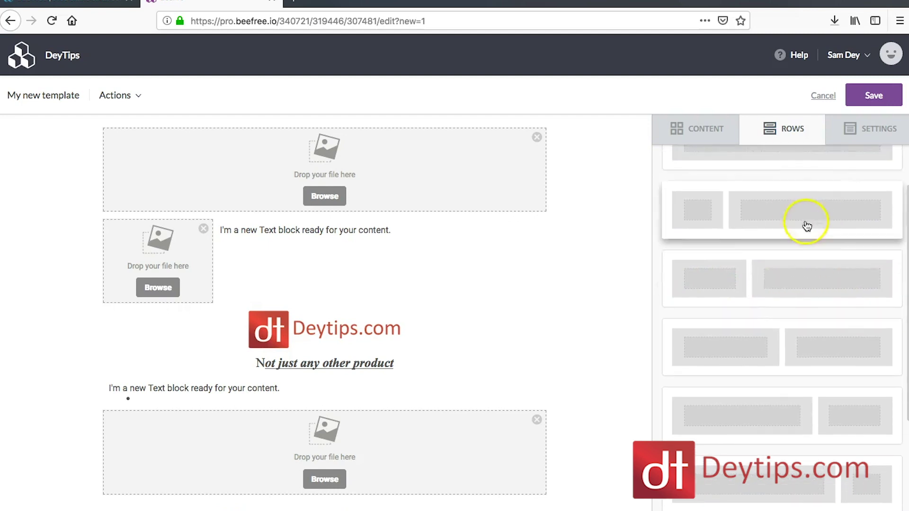
- Insert an empty one-third/two-thirds row and an empty row with two equal columns above the logo
drag(780, 284, 302, 284)
scroll(302, 289, down, 2)
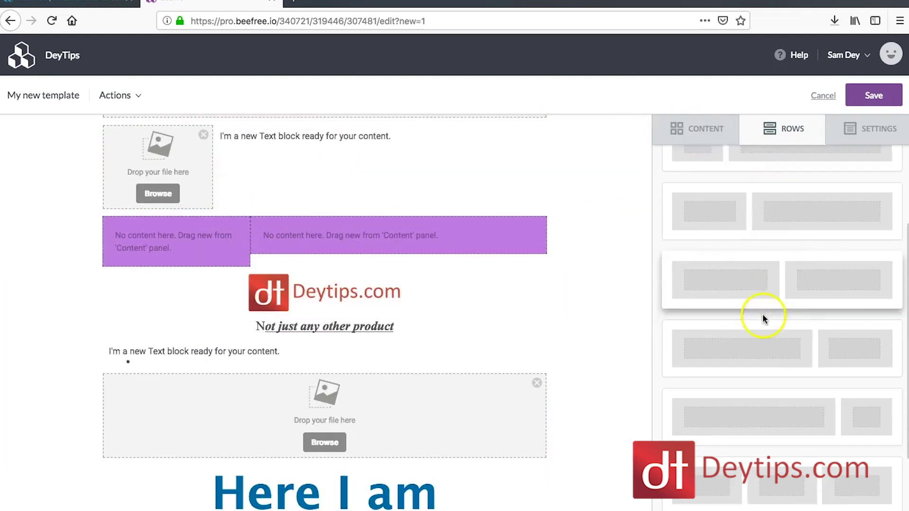
scroll(762, 316, down, 3)
drag(787, 257, 422, 266)
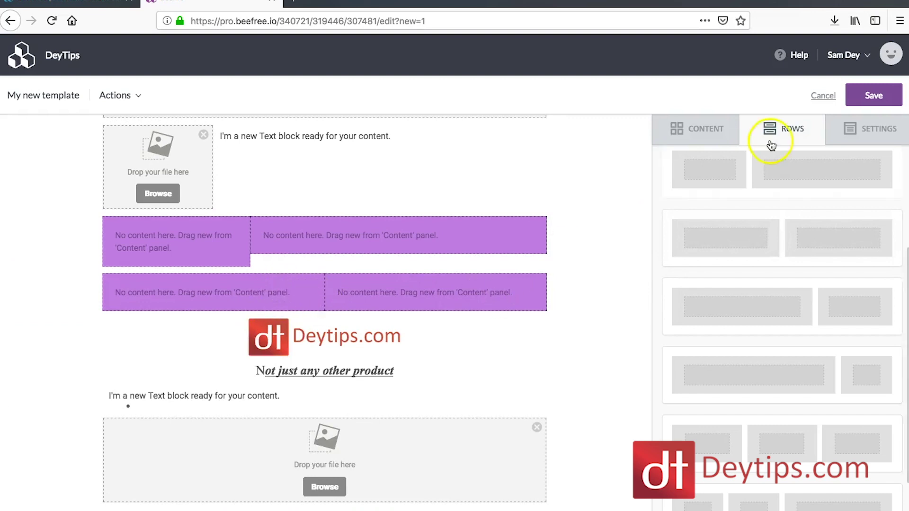
- Place an image block in each column of the equal two-column row above the logo
click(700, 135)
drag(786, 190, 206, 287)
drag(780, 193, 418, 277)
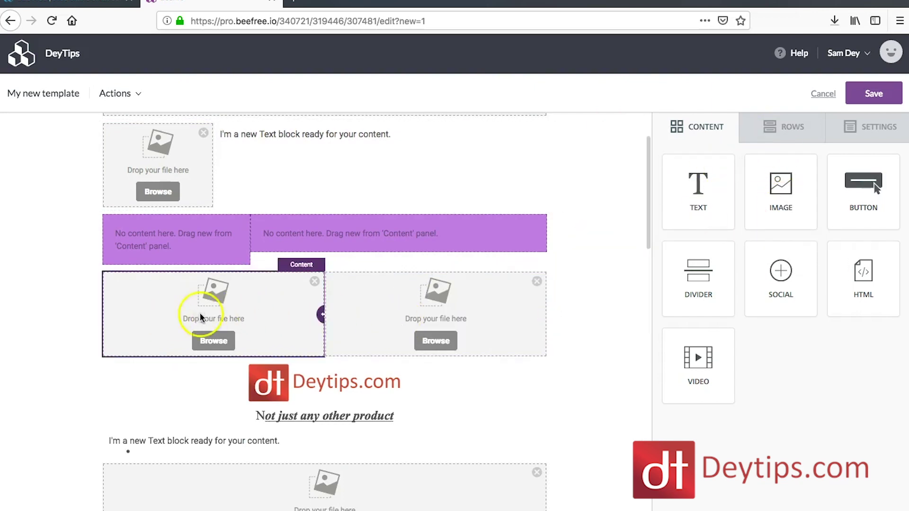
- Examine the remaining empty row layouts and review the rows placed in the template
click(768, 130)
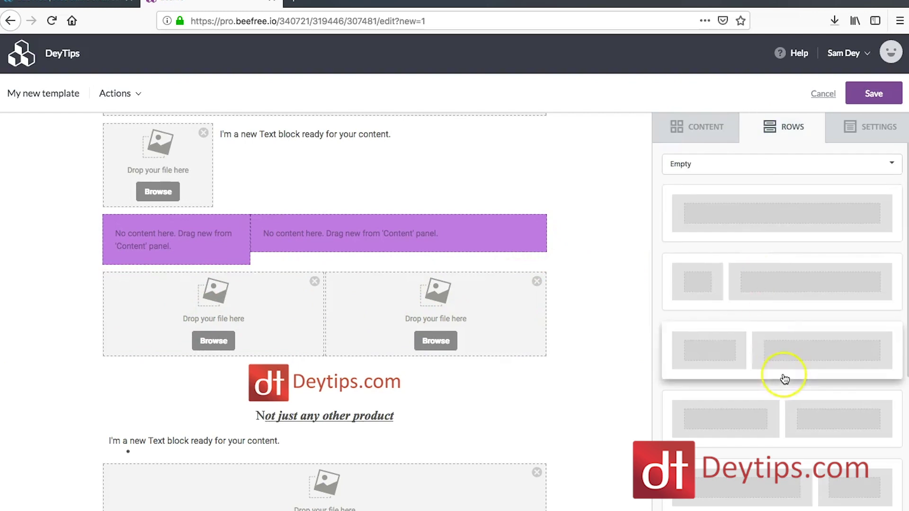
scroll(781, 375, down, 6)
scroll(784, 379, up, 2)
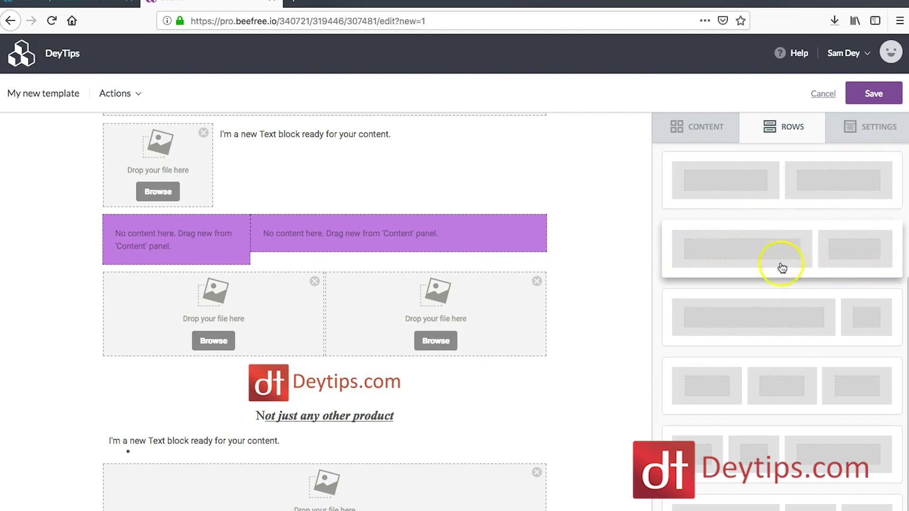
scroll(791, 334, down, 2)
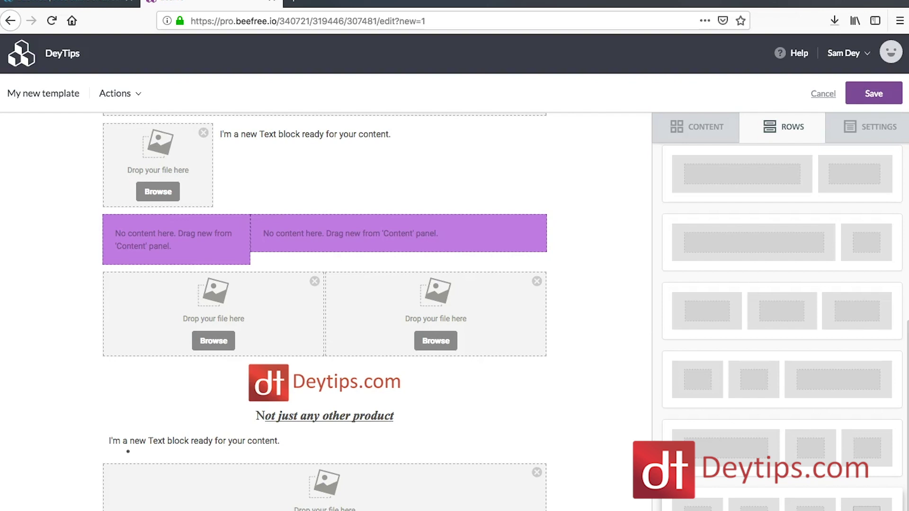
scroll(357, 299, up, 2)
scroll(358, 299, down, 9)
scroll(358, 299, up, 9)
drag(286, 247, 395, 326)
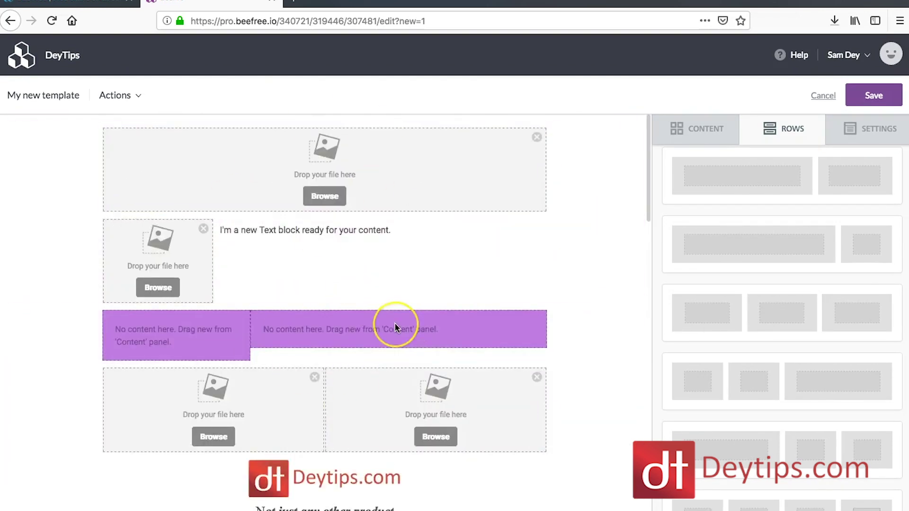
scroll(396, 327, down, 9)
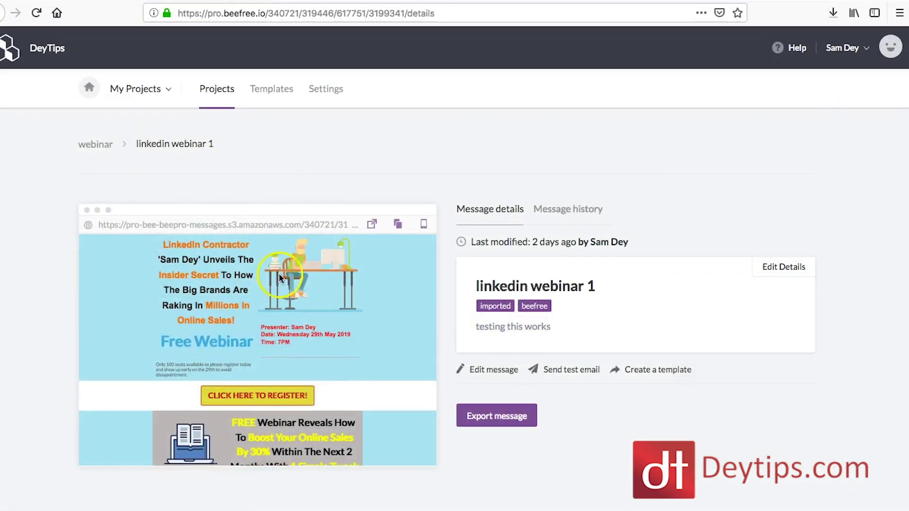
- Look through the preview of the "linkedin webinar 1" message as an example of a finished layout
scroll(347, 380, down, 10)
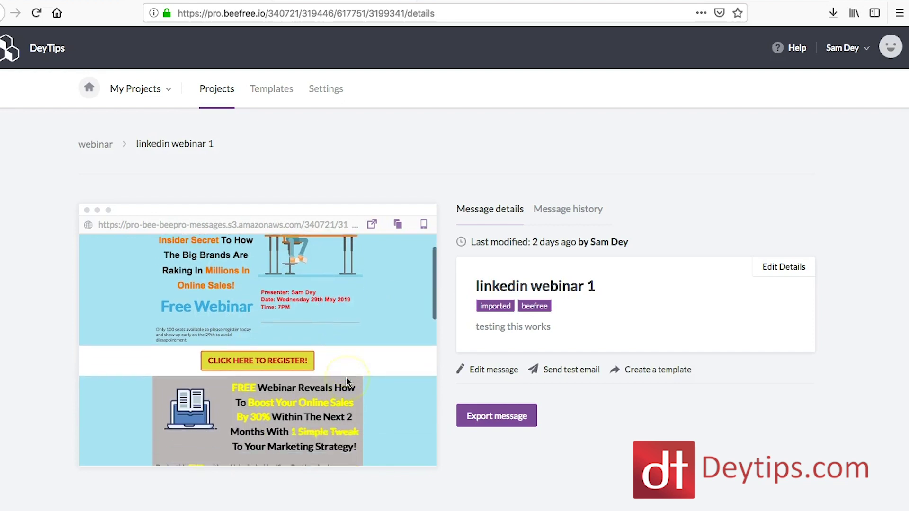
scroll(347, 382, down, 5)
scroll(347, 382, up, 6)
scroll(347, 381, up, 5)
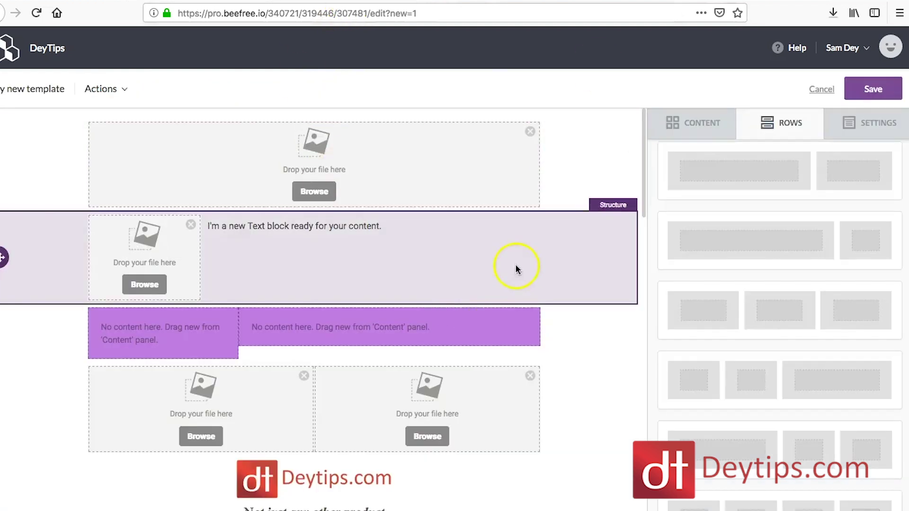
- Save the template and rename it "My new tEST" in its details
click(874, 90)
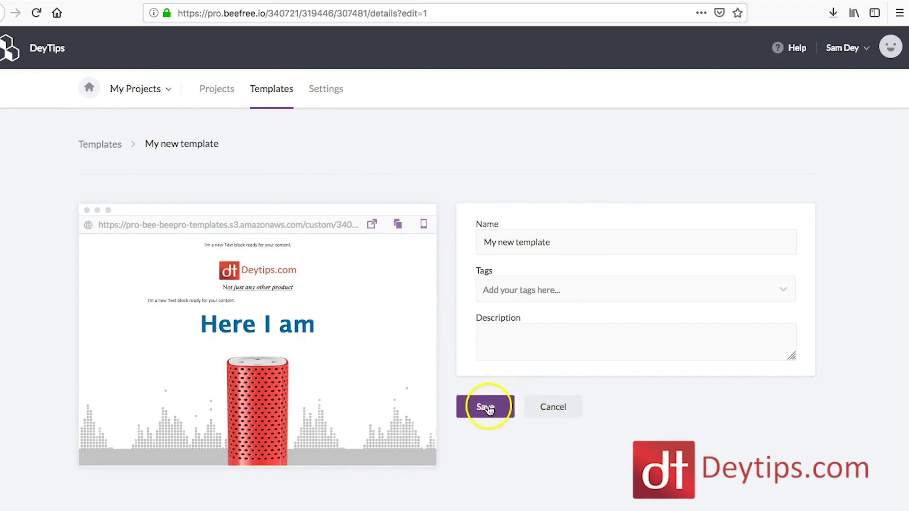
drag(582, 244, 475, 245)
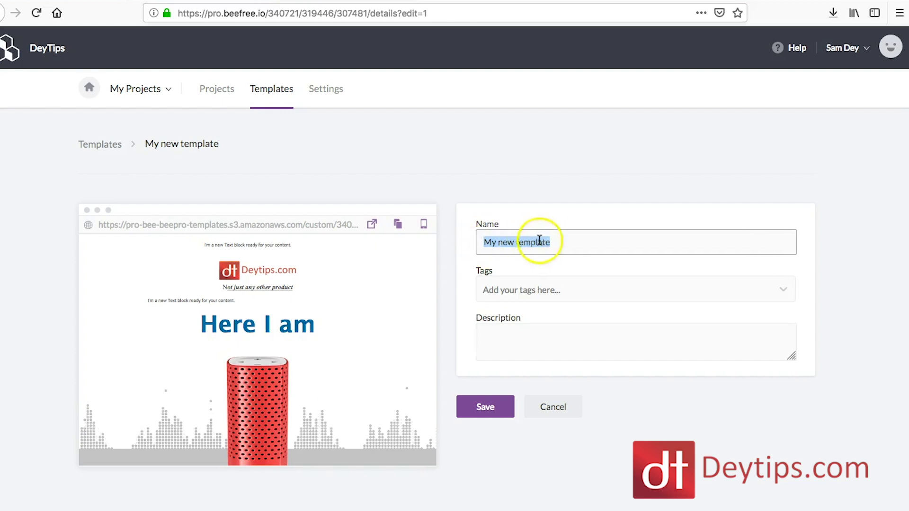
click(523, 290)
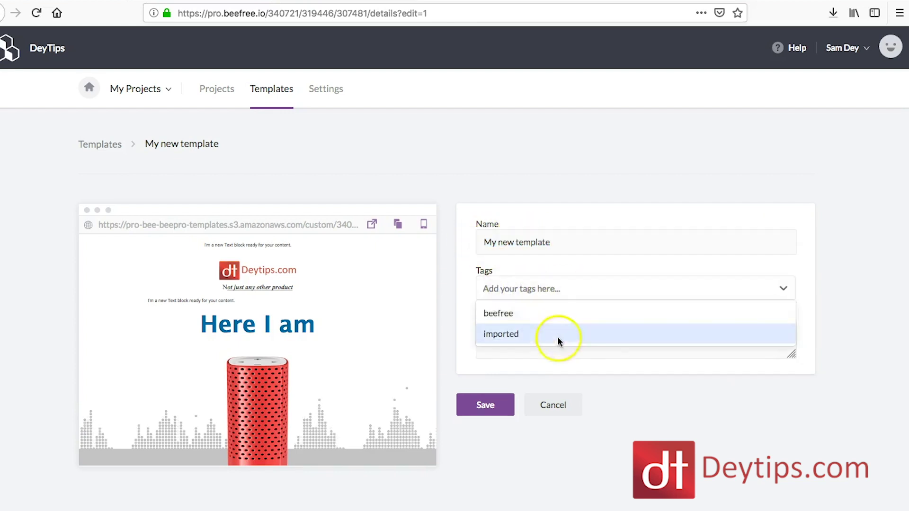
double_click(540, 243)
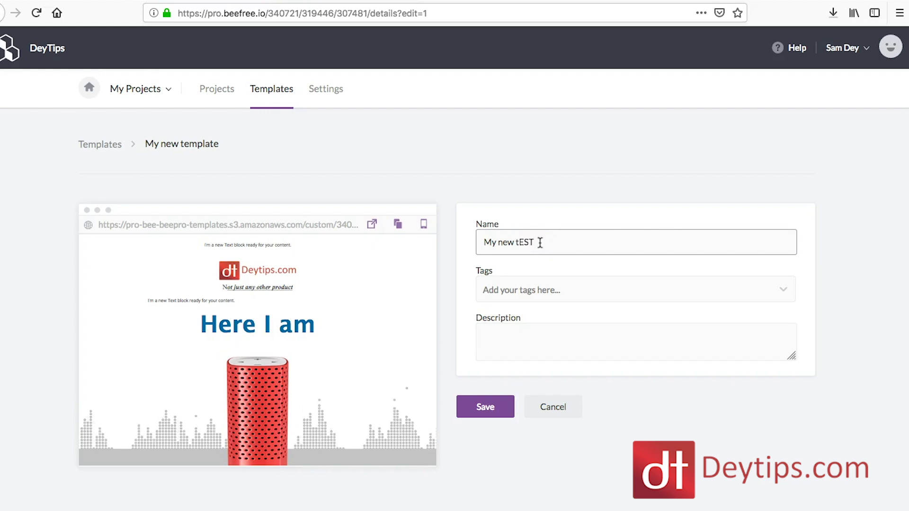
- Try to add the tag "TEST VIDEO", leave the description empty and save the template details
click(513, 291)
text(TEST V)
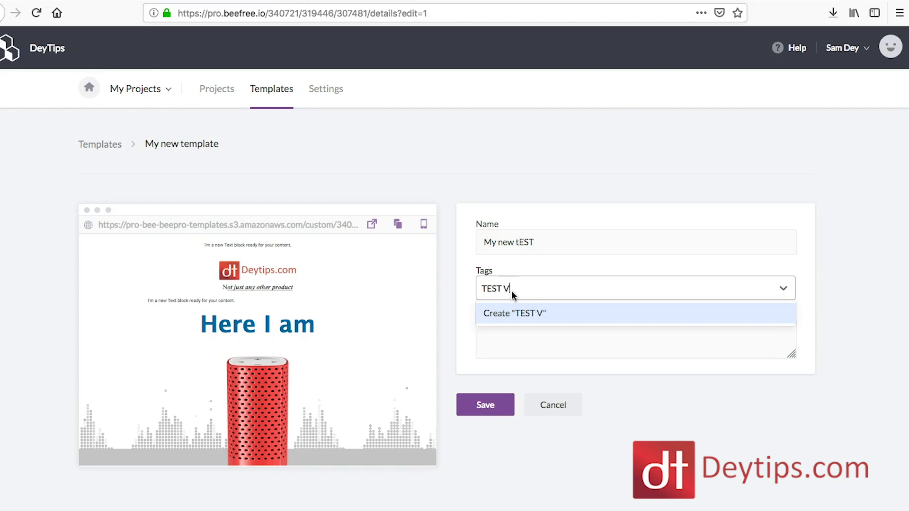
text(IDEO)
click(511, 356)
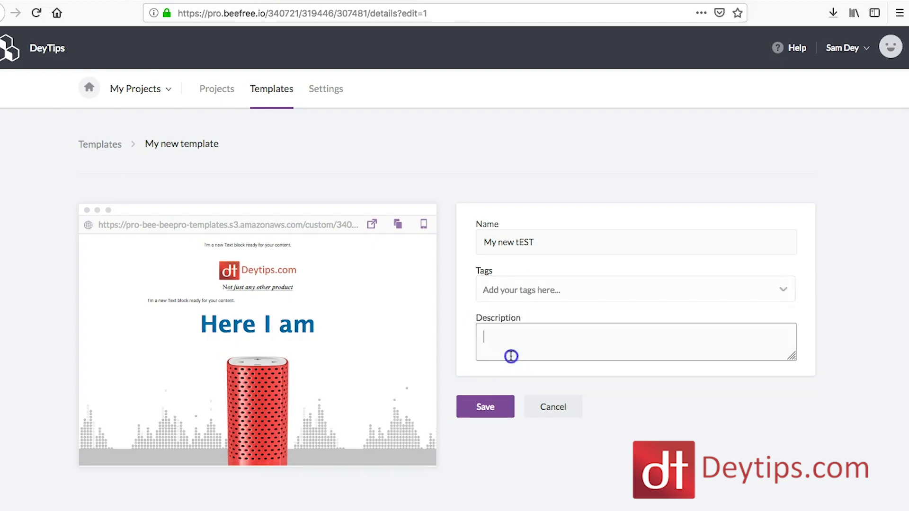
click(482, 407)
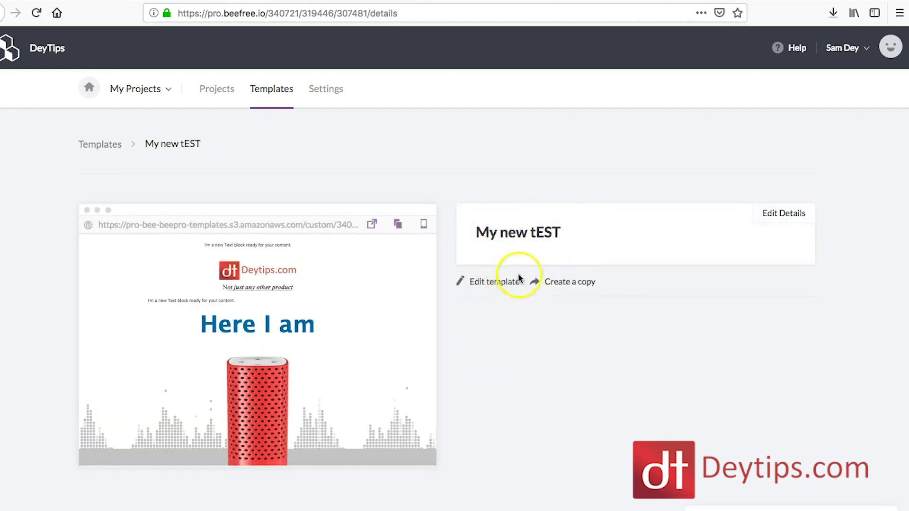
- Reopen the "My new tEST" template for editing, review its content and save it again
click(486, 286)
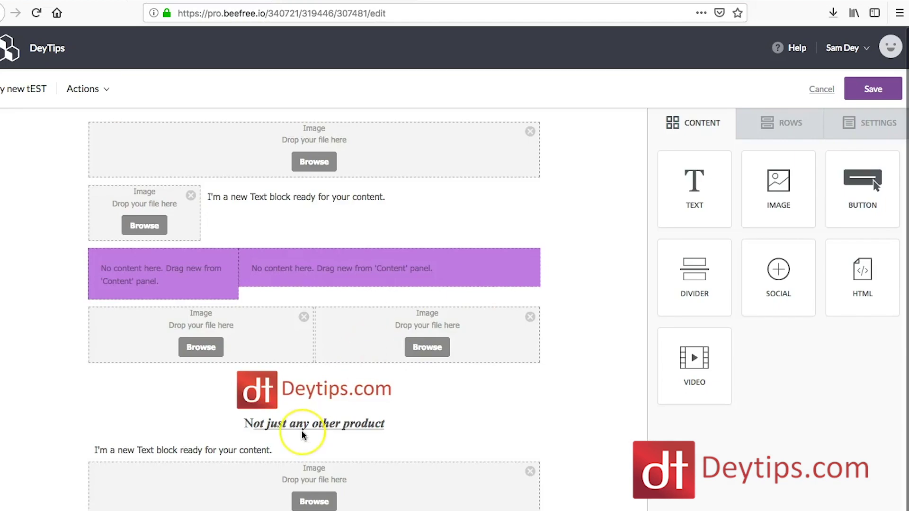
scroll(303, 434, down, 6)
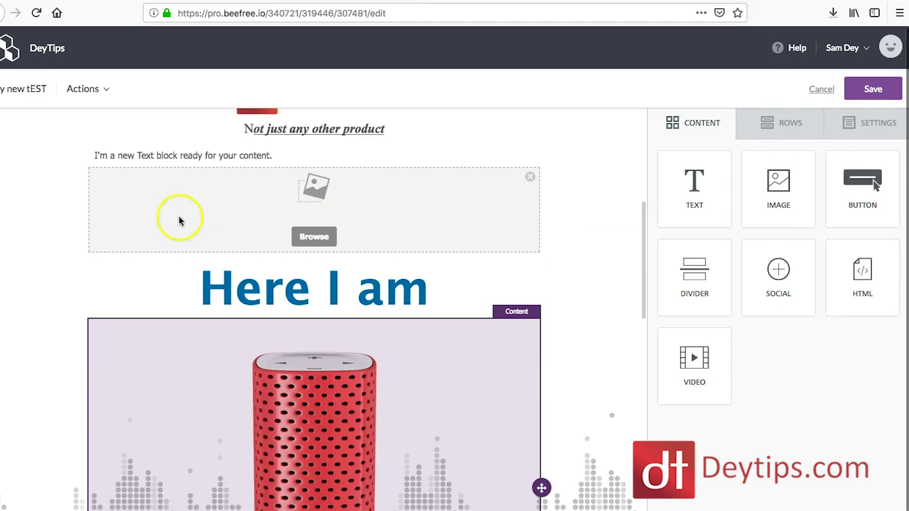
click(886, 91)
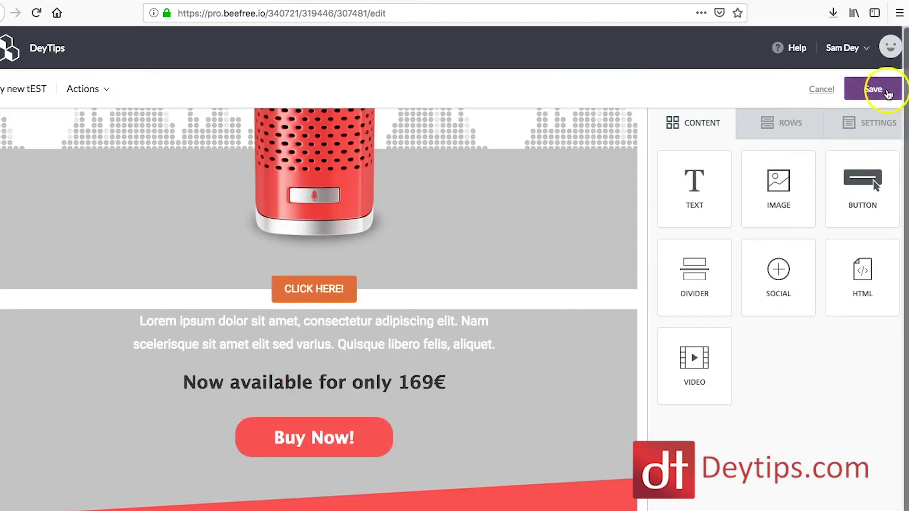
click(878, 89)
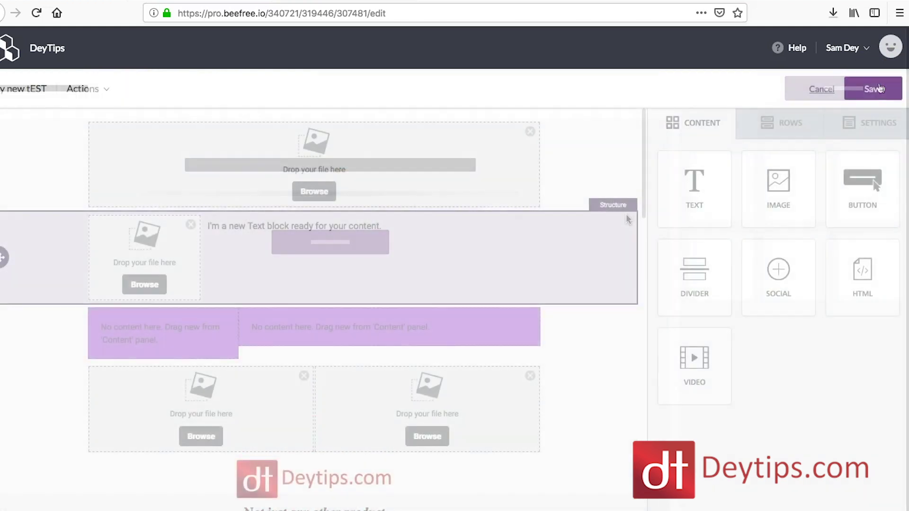
scroll(406, 292, down, 20)
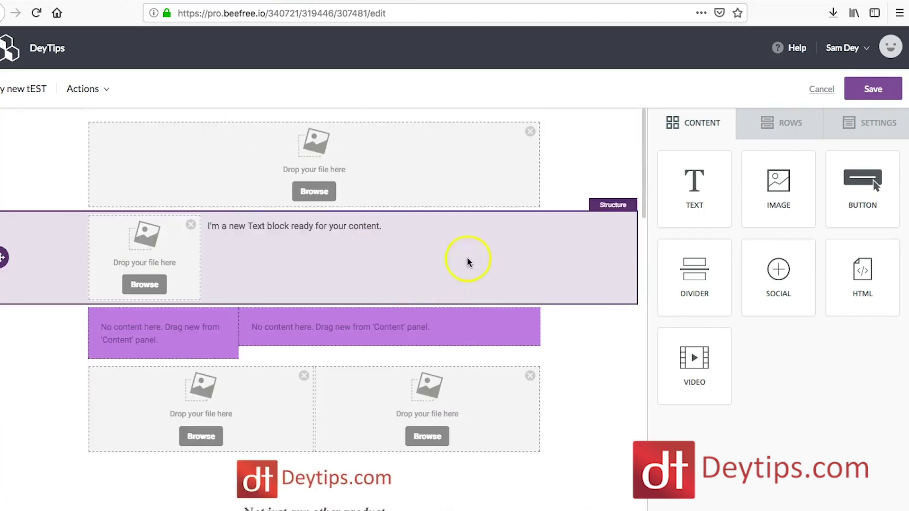
click(864, 90)
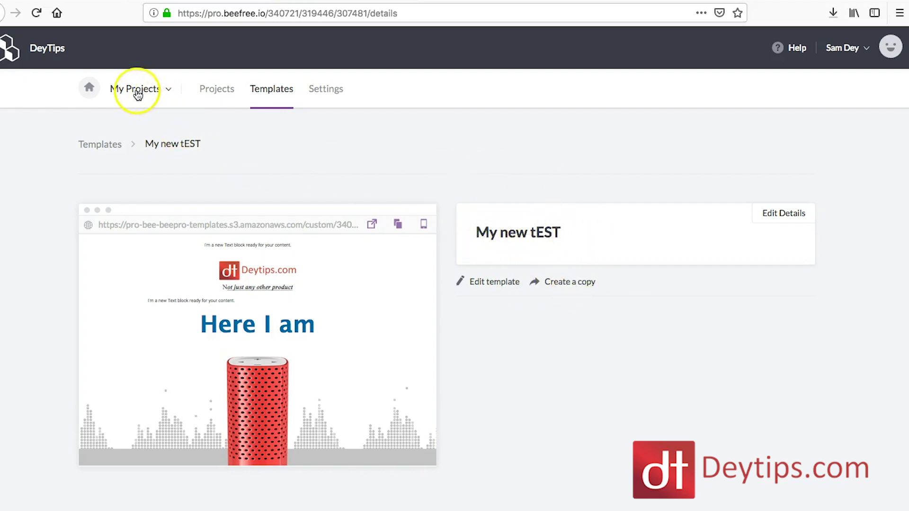
- Create a new project named "TEST VIDEO 1" with the default color
click(222, 88)
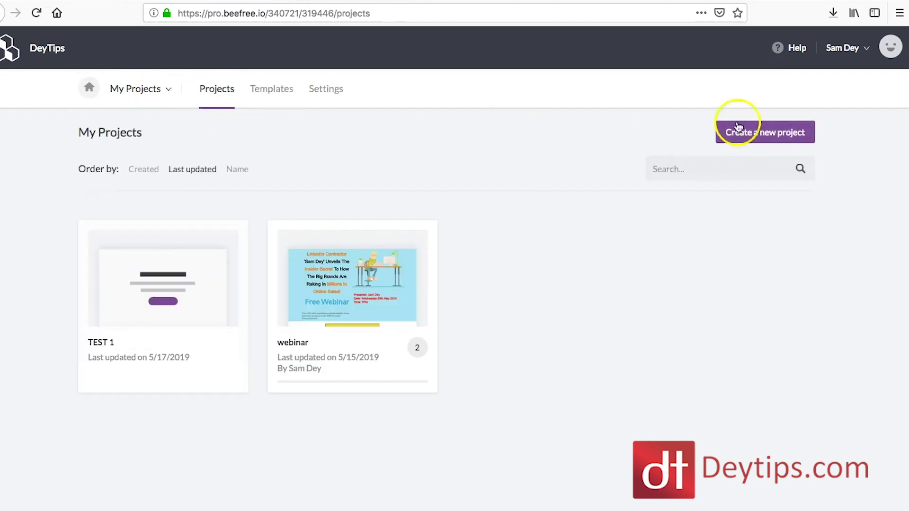
click(777, 134)
click(114, 311)
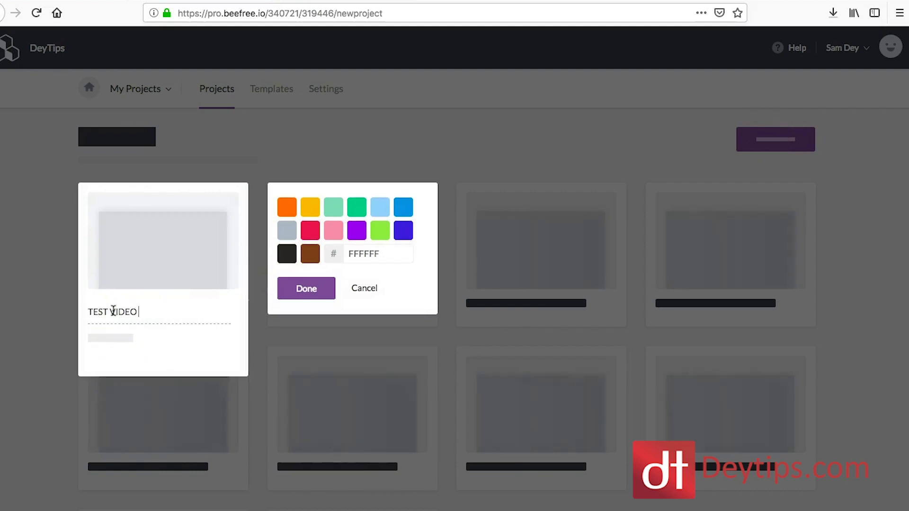
click(295, 290)
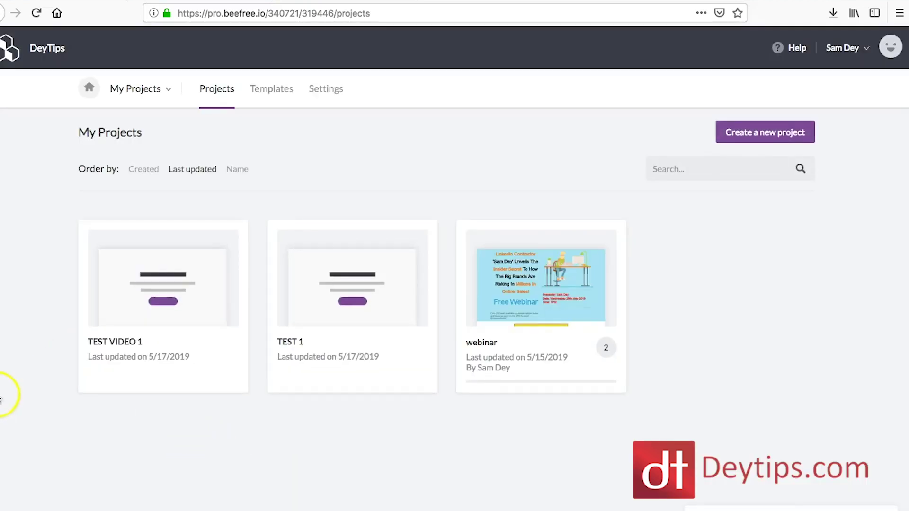
- Create a new message in the "TEST VIDEO 1" project from the custom template "My new tEST"
click(138, 309)
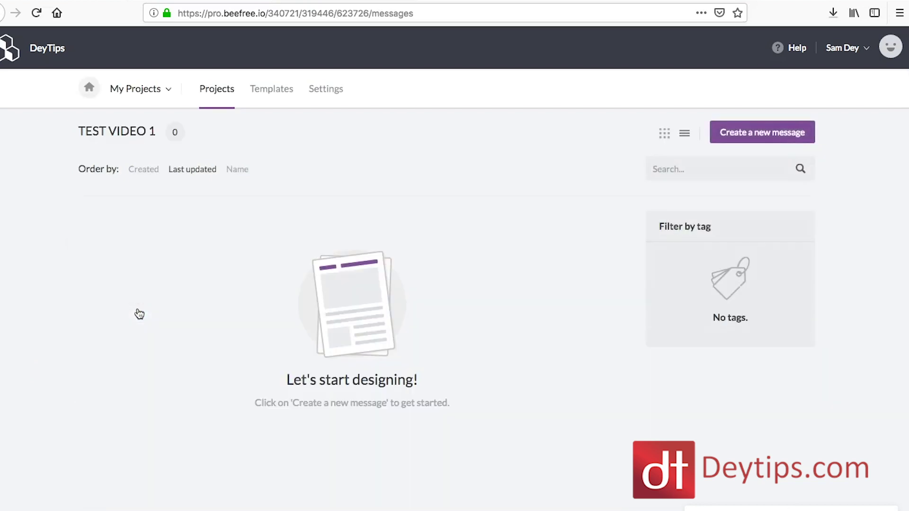
click(762, 135)
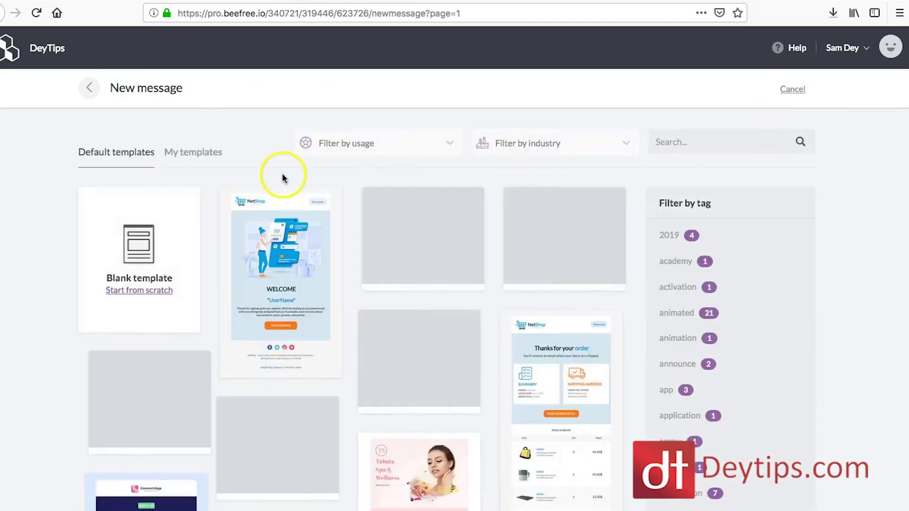
click(197, 160)
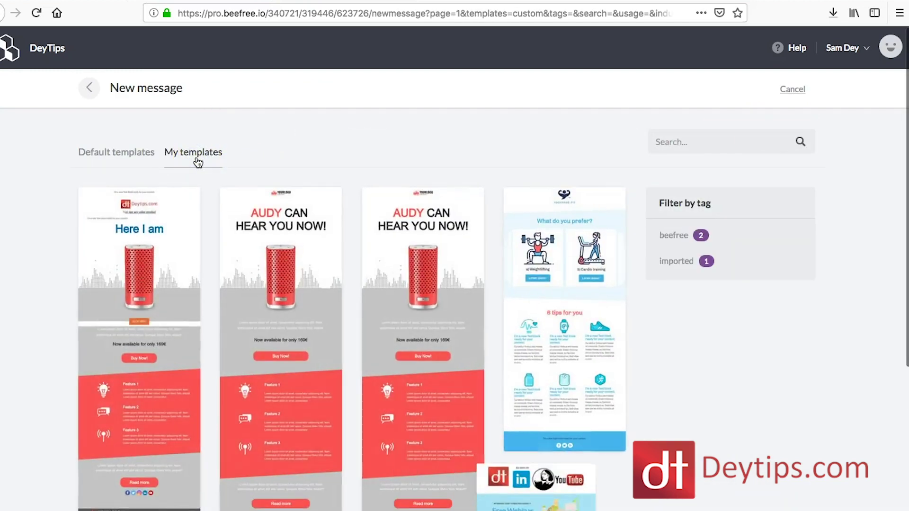
mouse_move(122, 249)
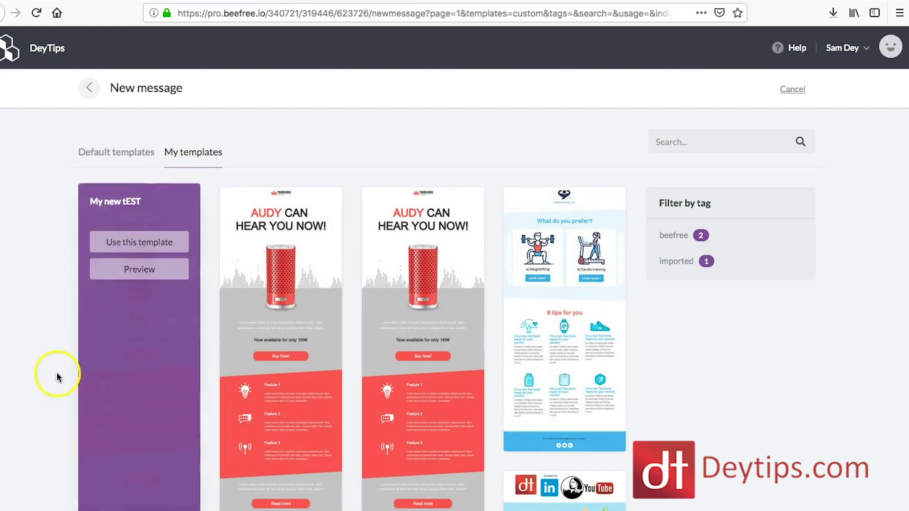
click(155, 243)
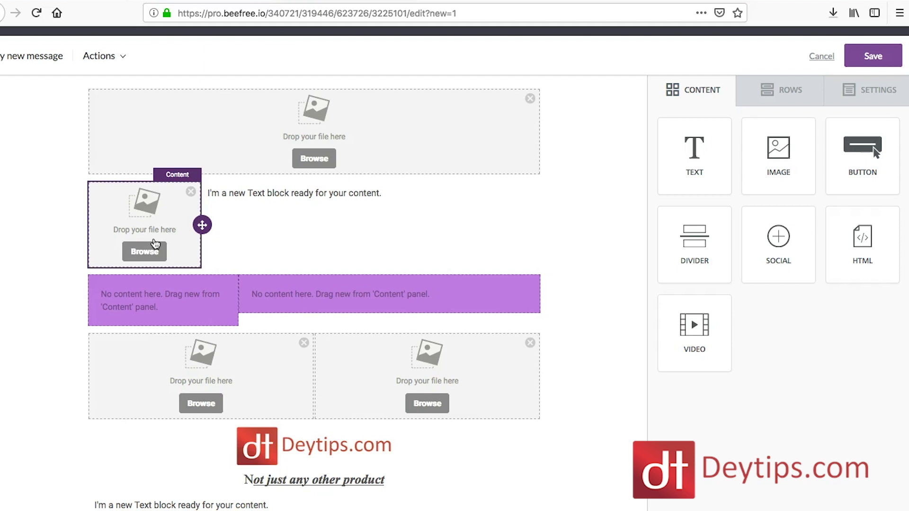
- Save the new message with its default name and details
click(391, 209)
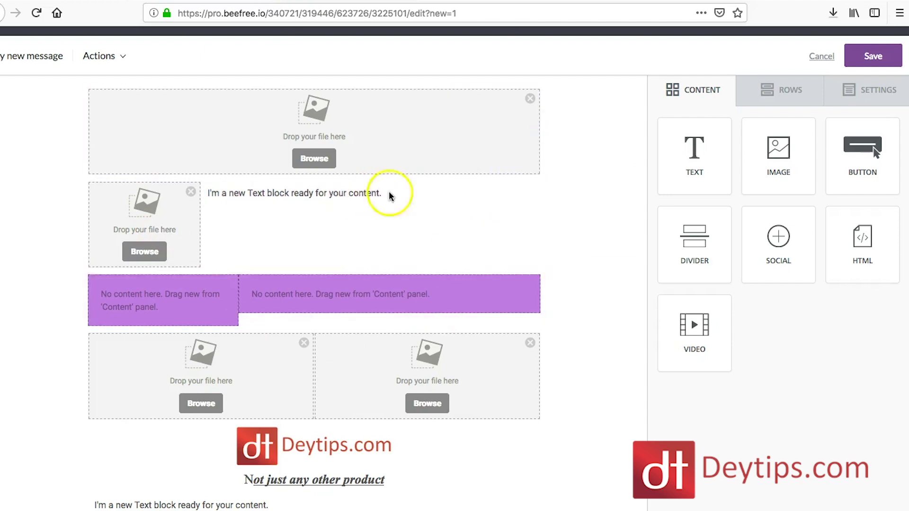
click(873, 55)
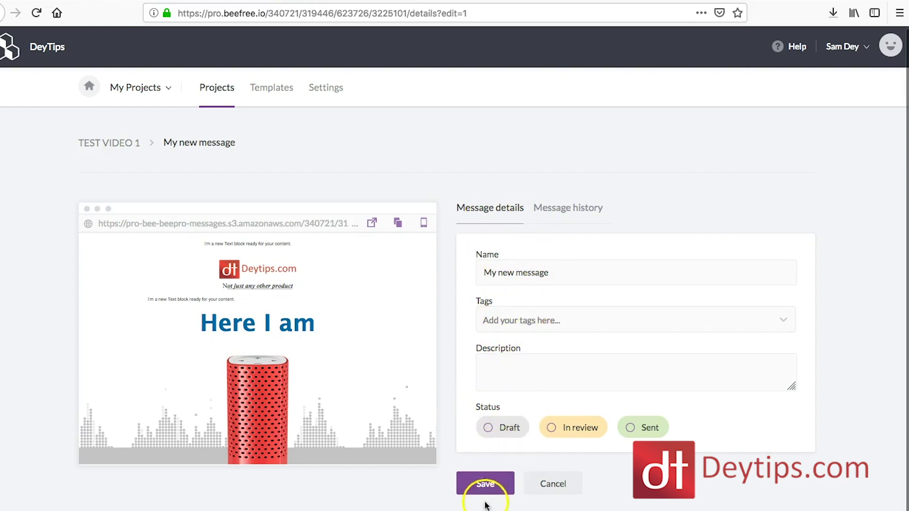
click(478, 485)
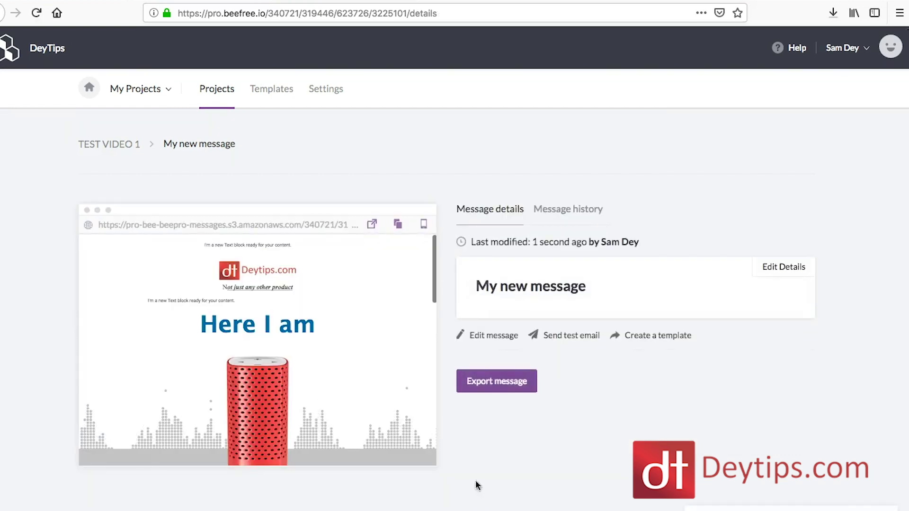
- Look at the test email form for the message and close it without sending
click(472, 385)
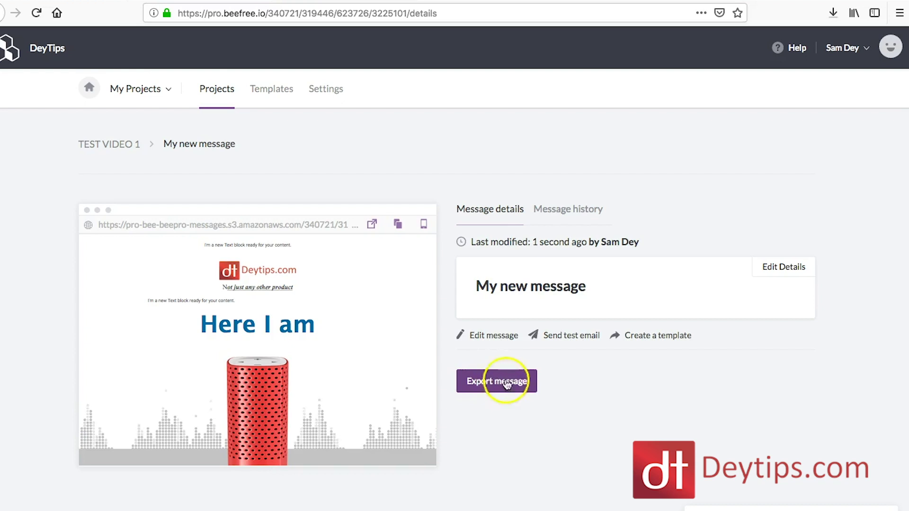
click(578, 340)
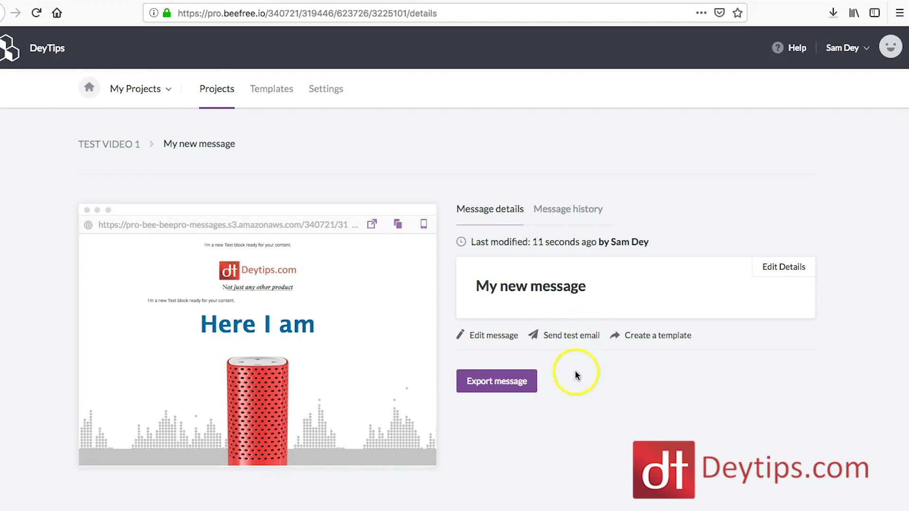
click(573, 337)
click(347, 277)
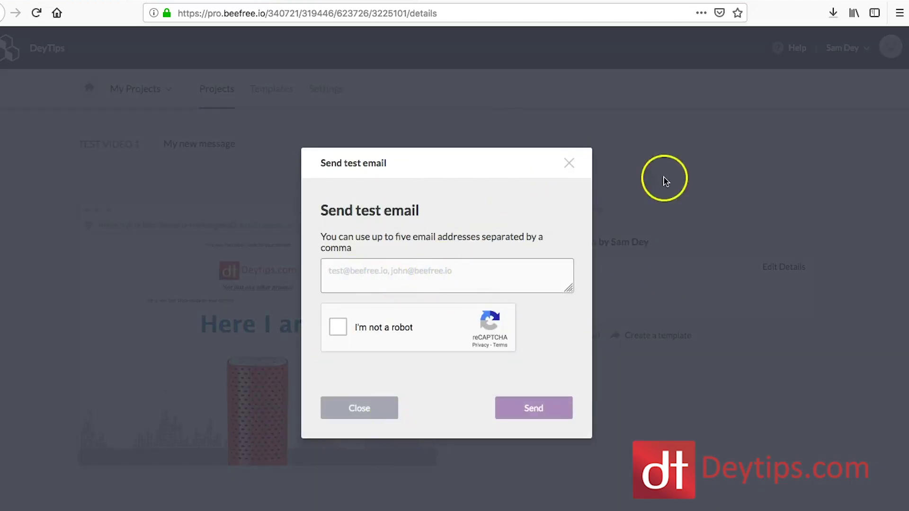
click(570, 165)
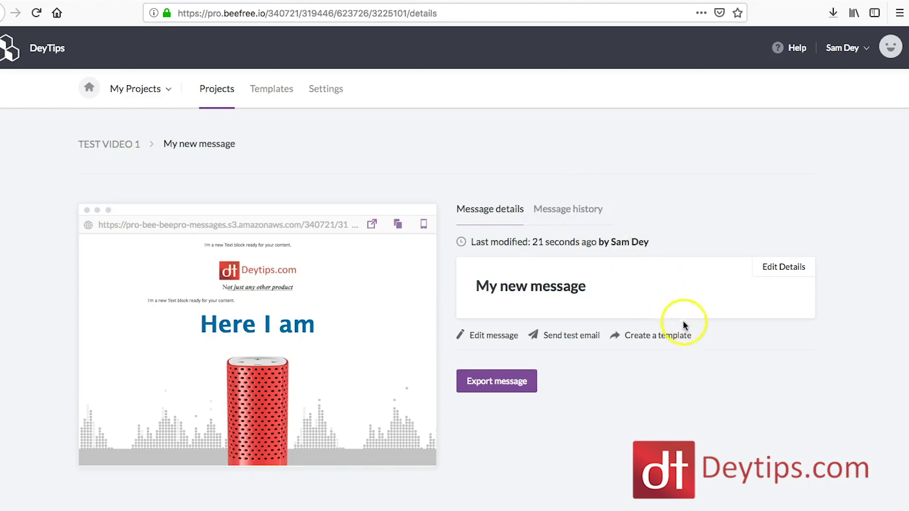
- Open the export options for the saved message
click(481, 384)
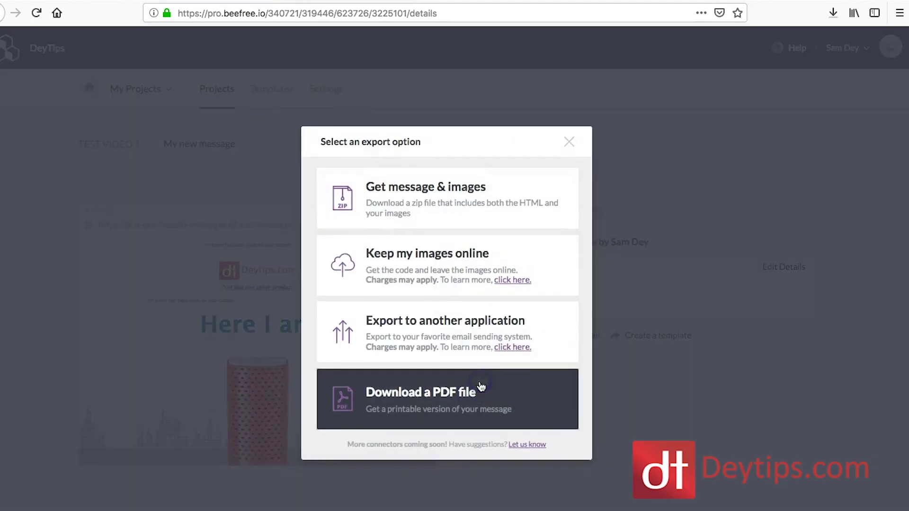